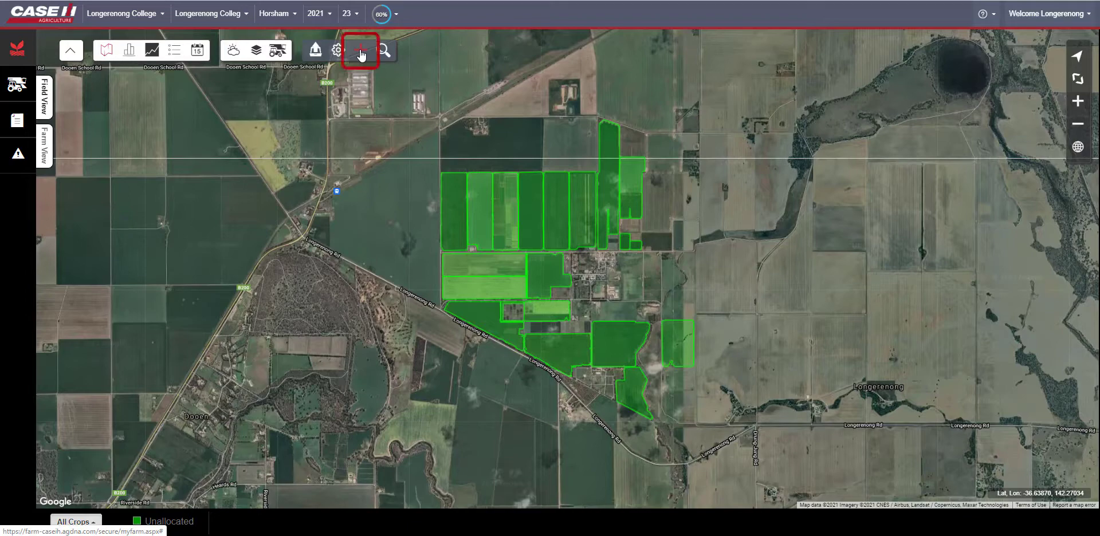
- Start a new management zone and choose to draw the zones by hand
{"action": "left_click", "coordinate": [361, 53]}
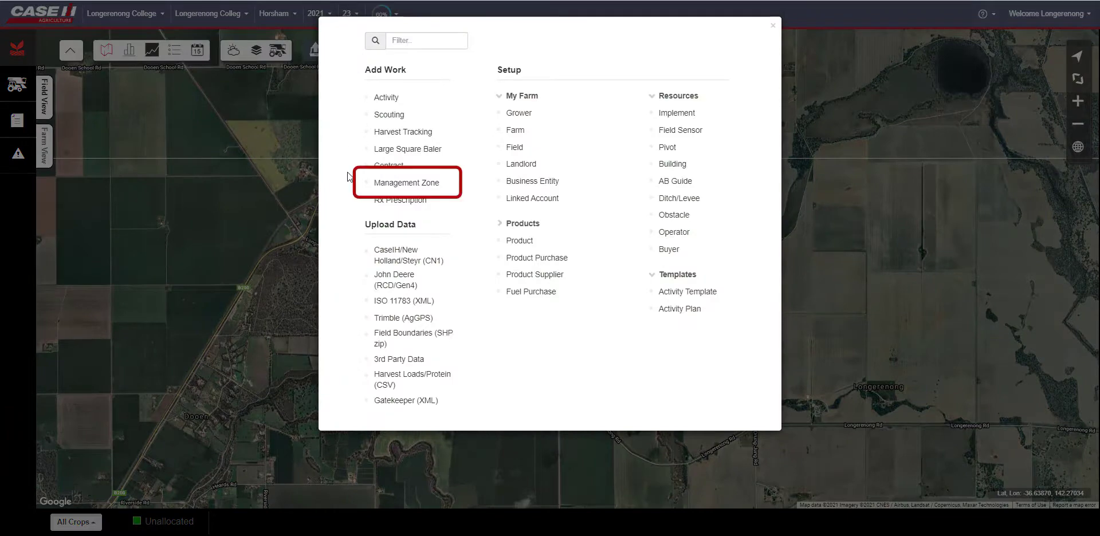
{"action": "left_click", "coordinate": [381, 184]}
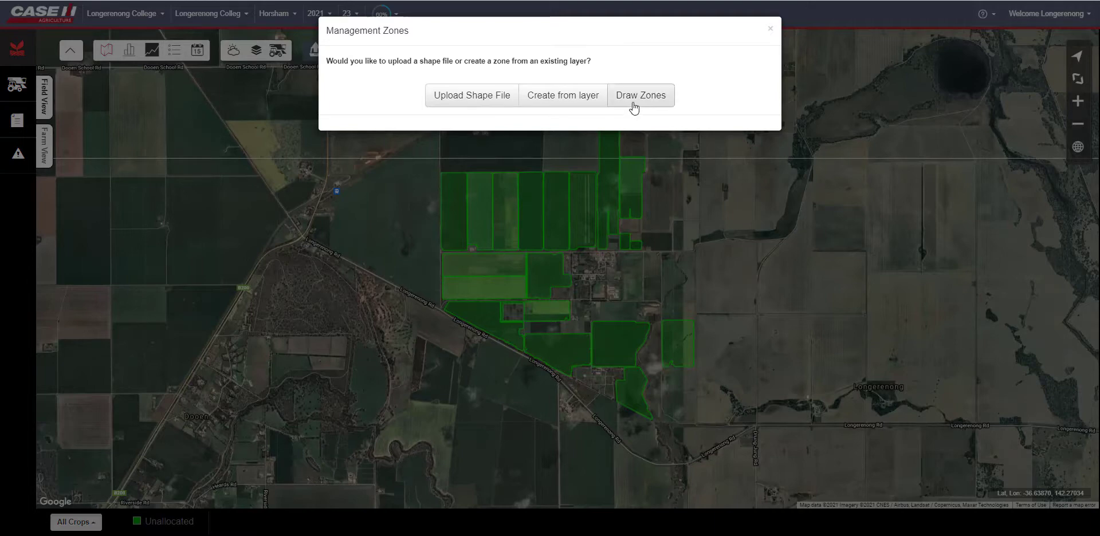
{"action": "left_click", "coordinate": [634, 106]}
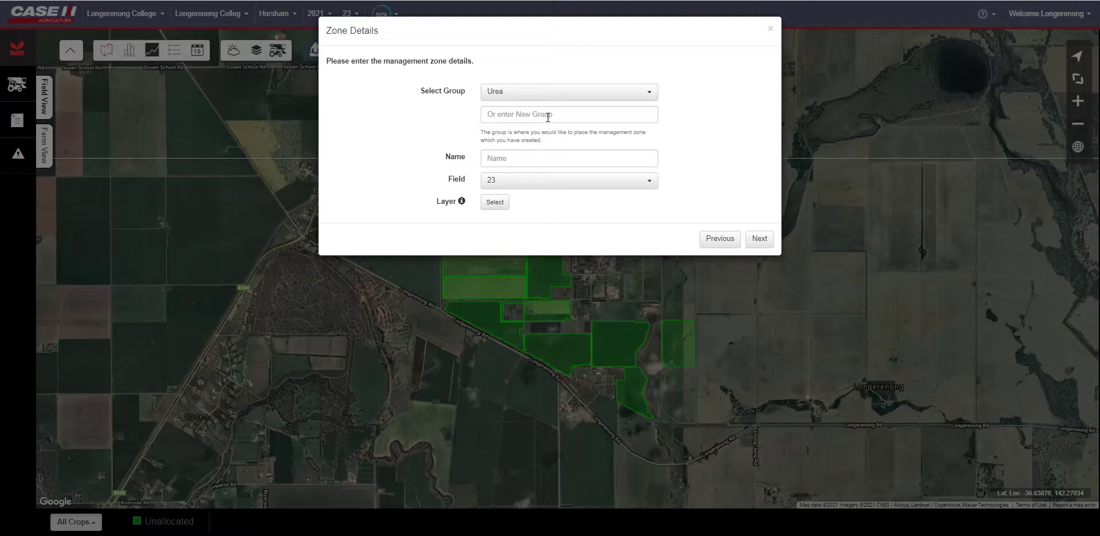
- Keep Urea as the zone group and name the management zone N Application
{"action": "left_click", "coordinate": [494, 92]}
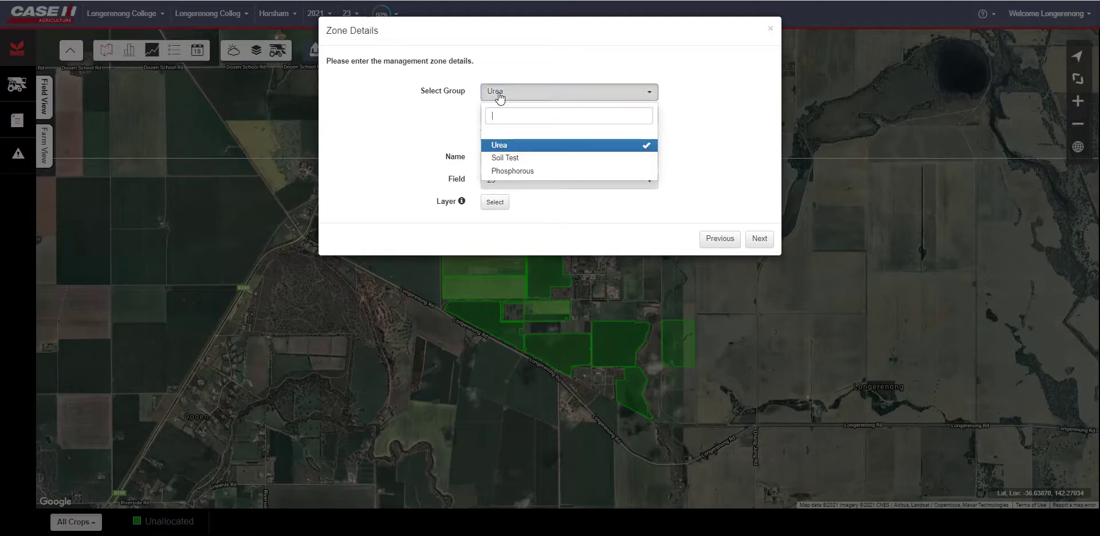
{"action": "left_click", "coordinate": [482, 100]}
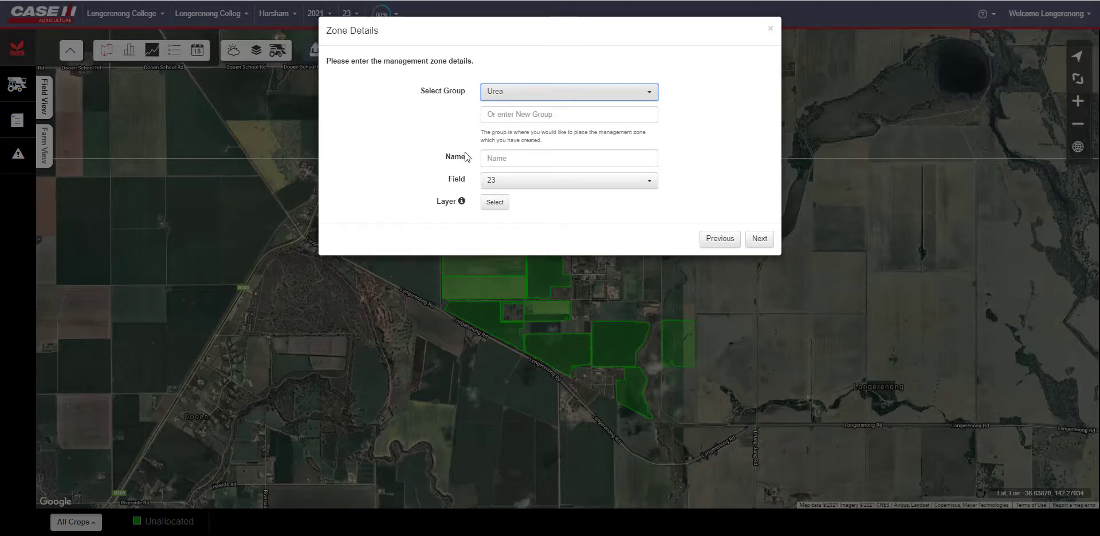
{"action": "left_click", "coordinate": [507, 159]}
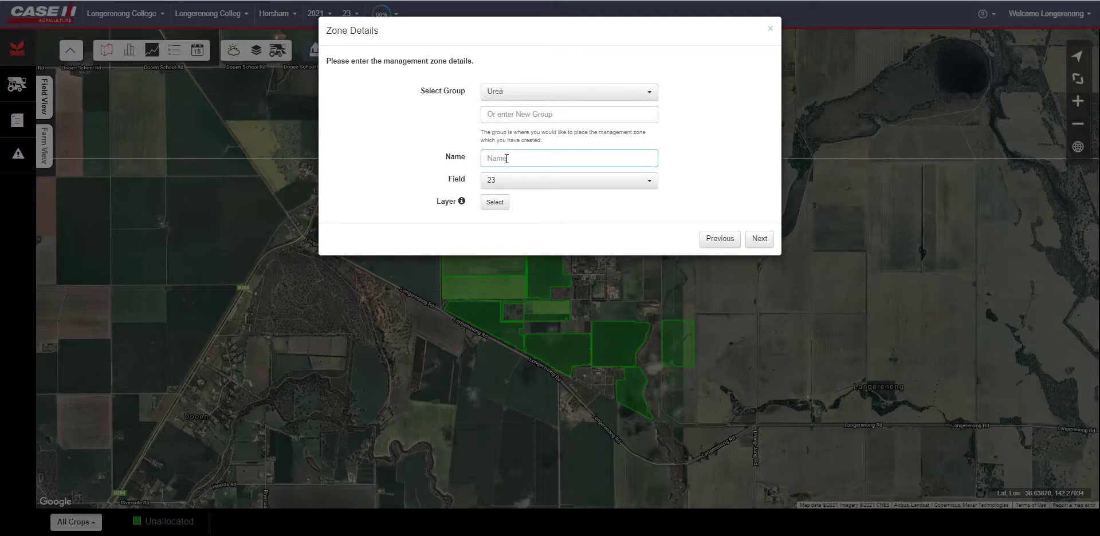
{"action": "type", "text": "N Application"}
- Keep field 23 and select the 2020-12-18 Protein layer as the zone's base layer
{"action": "left_click", "coordinate": [490, 184]}
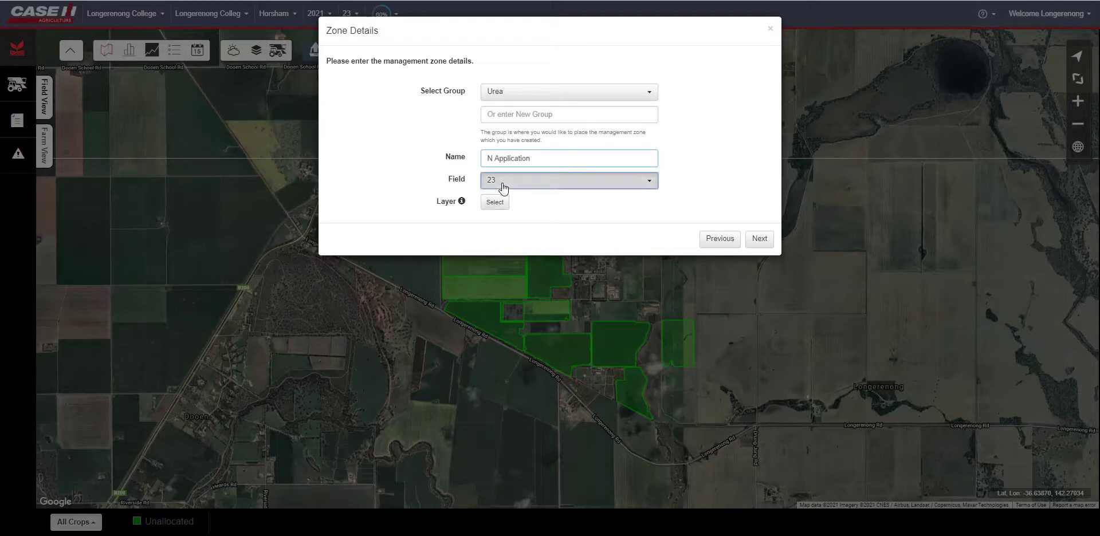
{"action": "left_click", "coordinate": [425, 196]}
{"action": "left_click", "coordinate": [503, 201]}
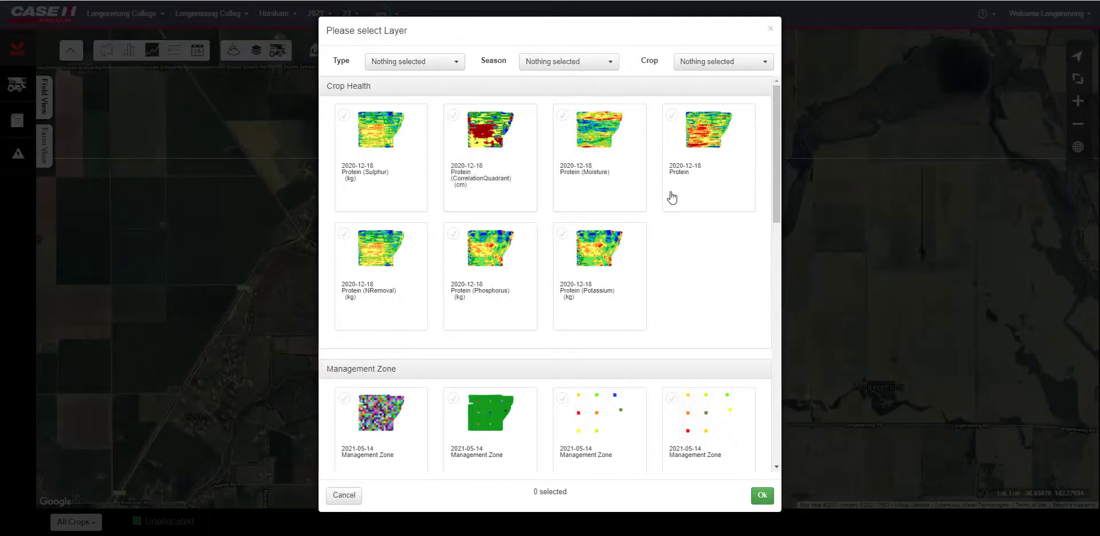
{"action": "left_click", "coordinate": [673, 119]}
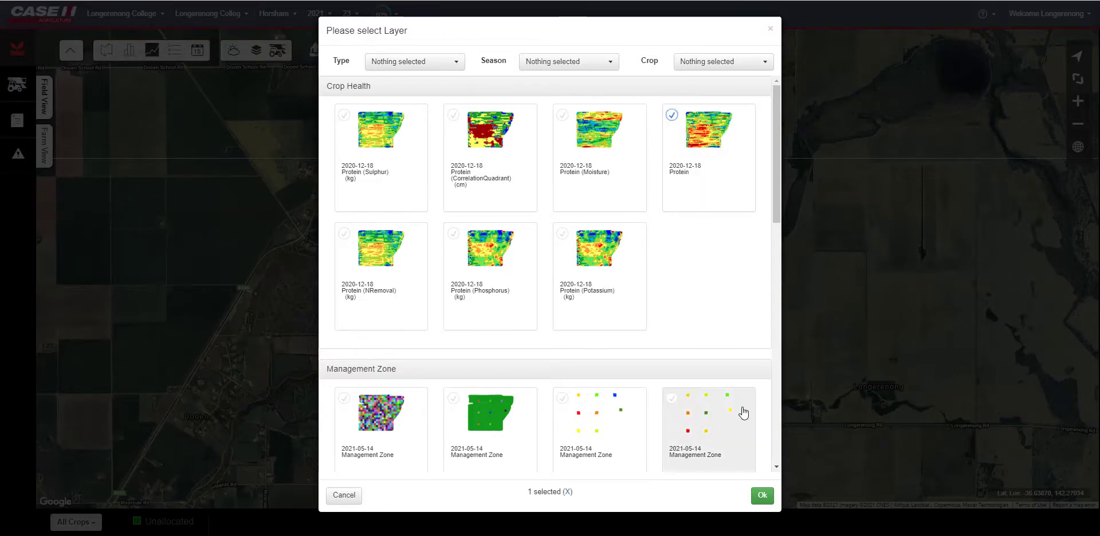
{"action": "left_click", "coordinate": [767, 502]}
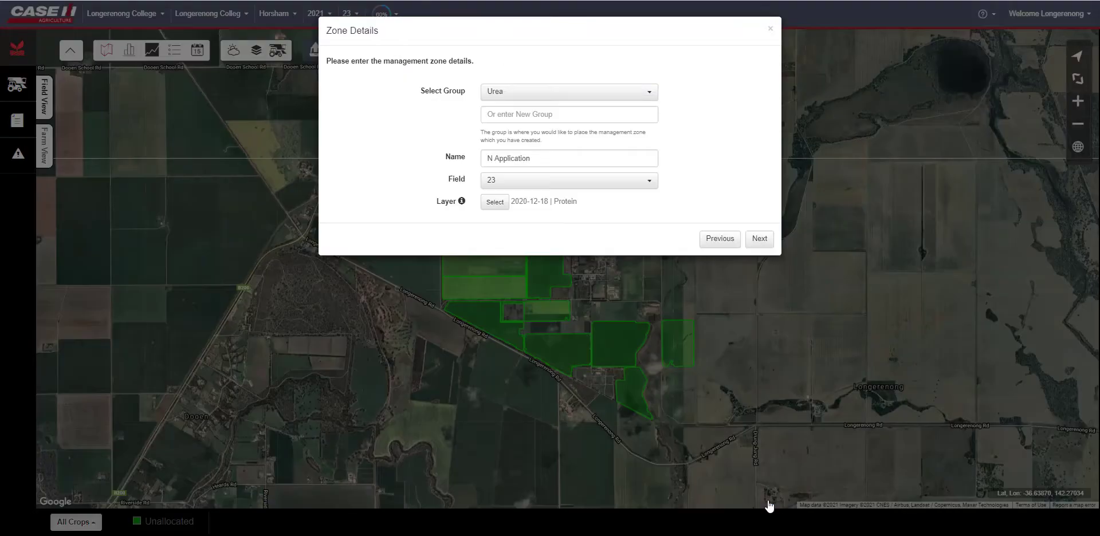
- Continue to zone drawing, open zone 1 for editing and delete its existing field-wide shape
{"action": "left_click", "coordinate": [759, 240]}
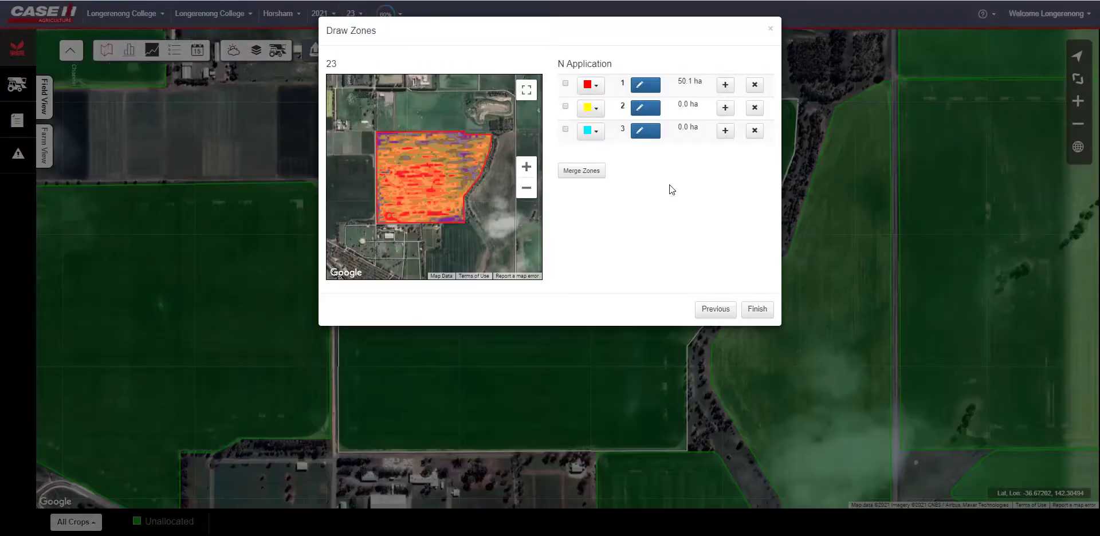
{"action": "left_click", "coordinate": [657, 91]}
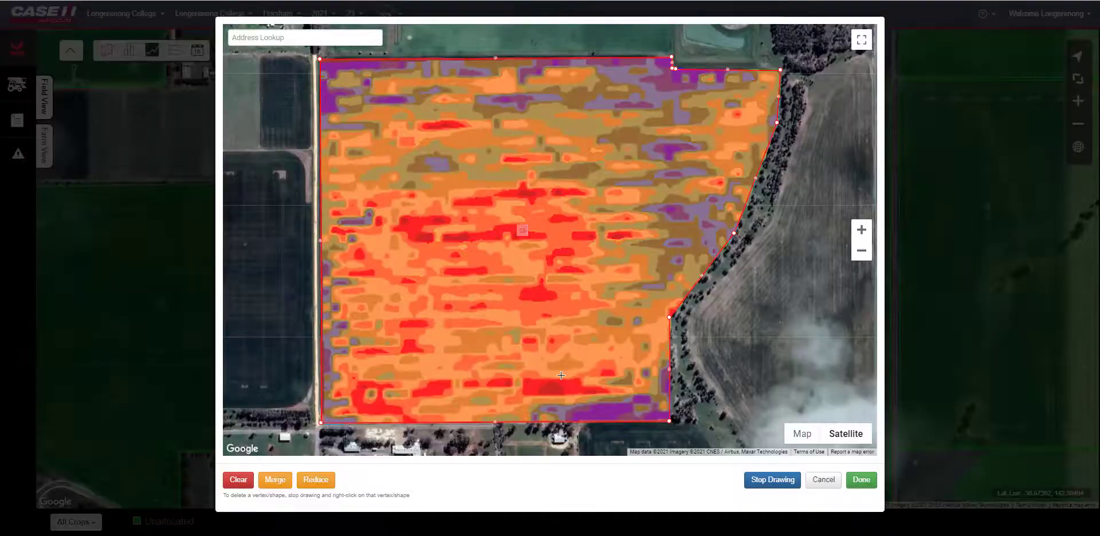
{"action": "left_click", "coordinate": [777, 482]}
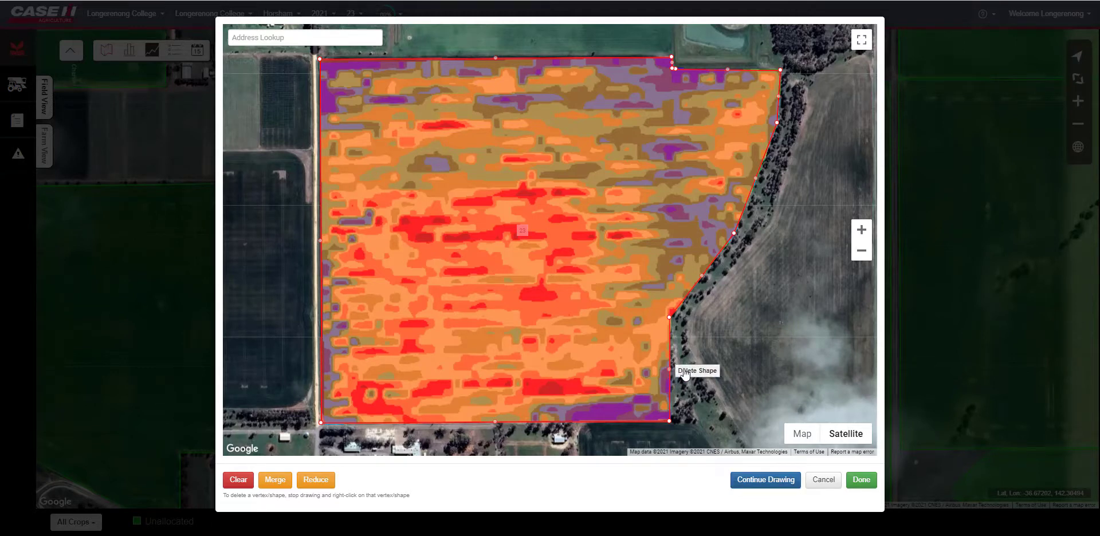
{"action": "left_click", "coordinate": [741, 444]}
{"action": "left_click", "coordinate": [749, 483]}
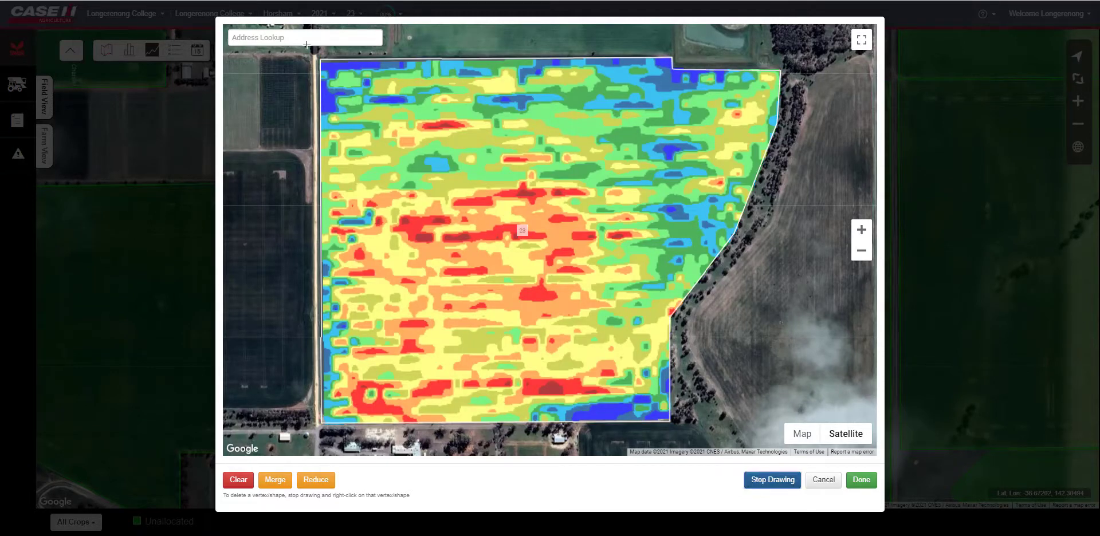
- Draw a narrow rectangular strip across the full width near the field's northern end
{"action": "left_click", "coordinate": [319, 80]}
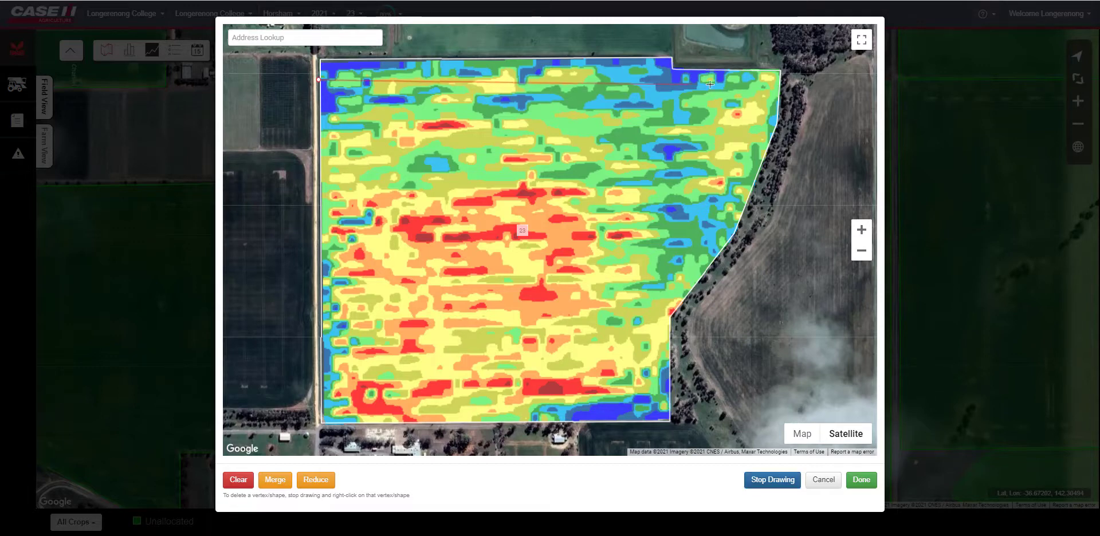
{"action": "left_click", "coordinate": [783, 78]}
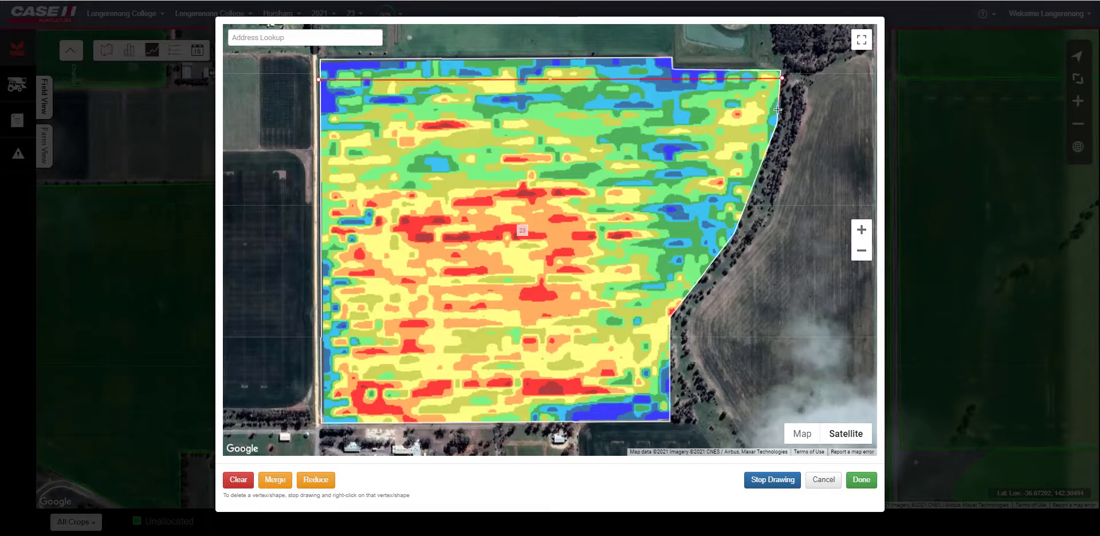
{"action": "left_click", "coordinate": [777, 115]}
{"action": "left_click", "coordinate": [320, 117]}
{"action": "left_click", "coordinate": [319, 79]}
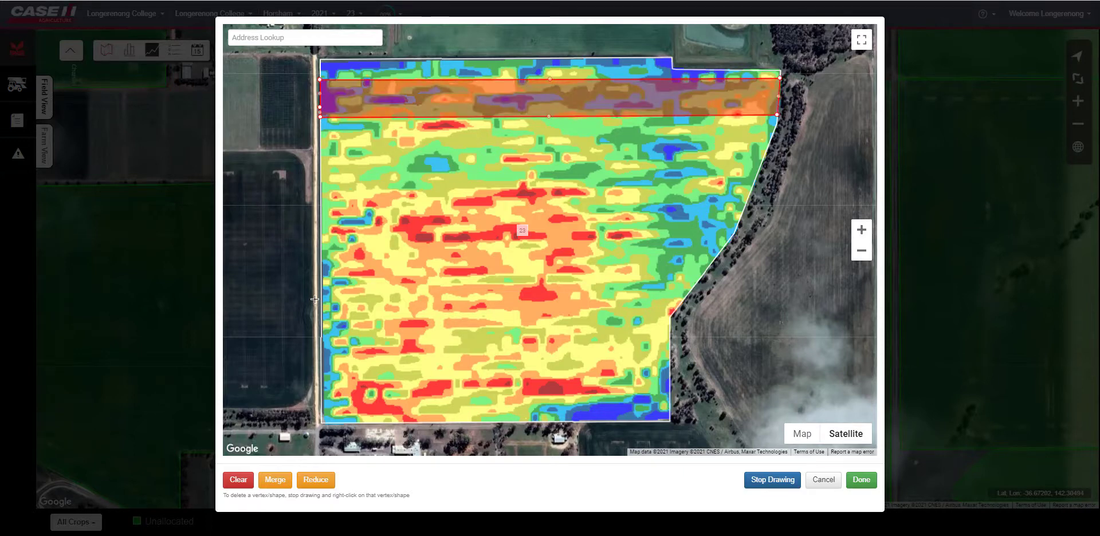
- Draw a second strip across the field where the eastern boundary bends, following that edge
{"action": "left_click", "coordinate": [320, 291]}
{"action": "left_click", "coordinate": [690, 290]}
{"action": "left_click", "coordinate": [669, 316]}
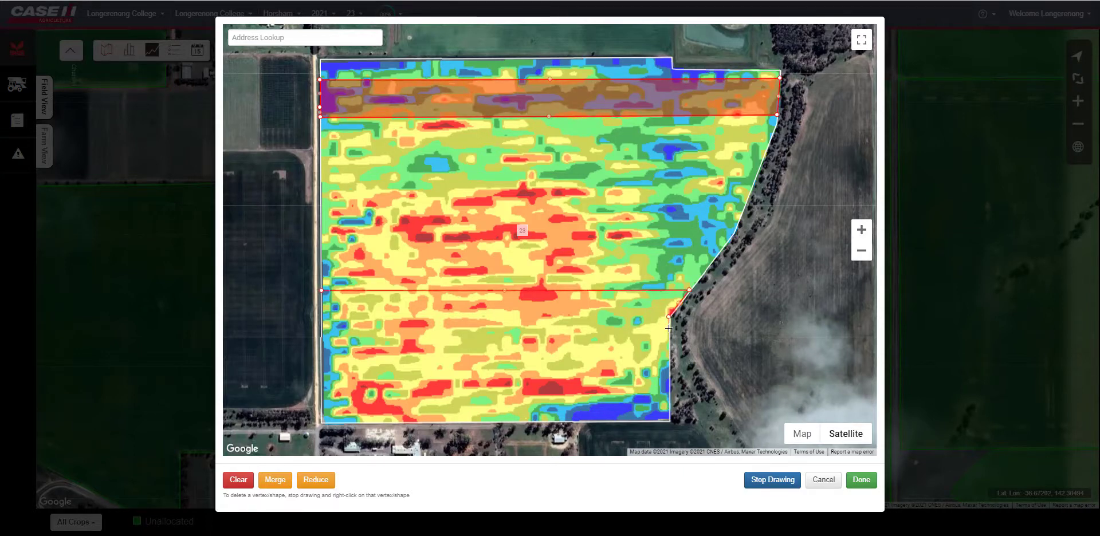
{"action": "left_click", "coordinate": [669, 328]}
{"action": "left_click", "coordinate": [322, 328]}
{"action": "left_click", "coordinate": [320, 291]}
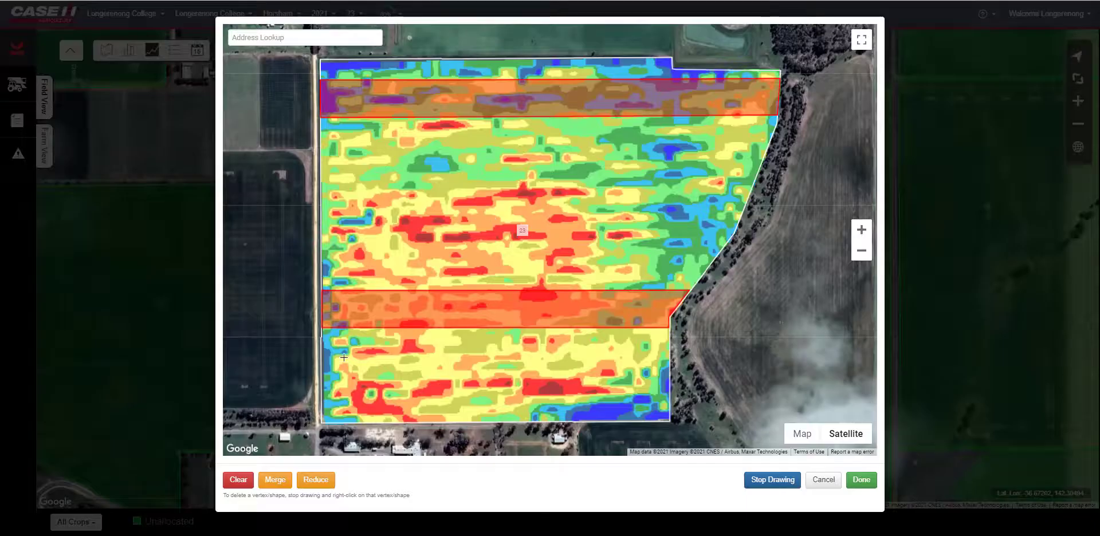
- Draw a third strip across the lower part of the field, below the second strip
{"action": "left_click", "coordinate": [322, 363]}
{"action": "left_click", "coordinate": [671, 362]}
{"action": "left_click", "coordinate": [670, 395]}
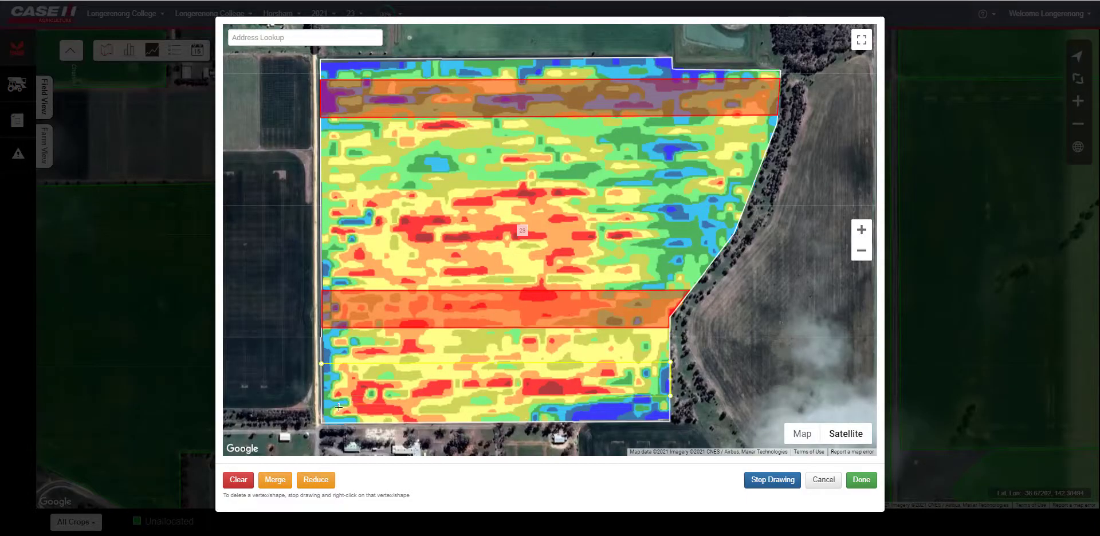
{"action": "double_click", "coordinate": [322, 397]}
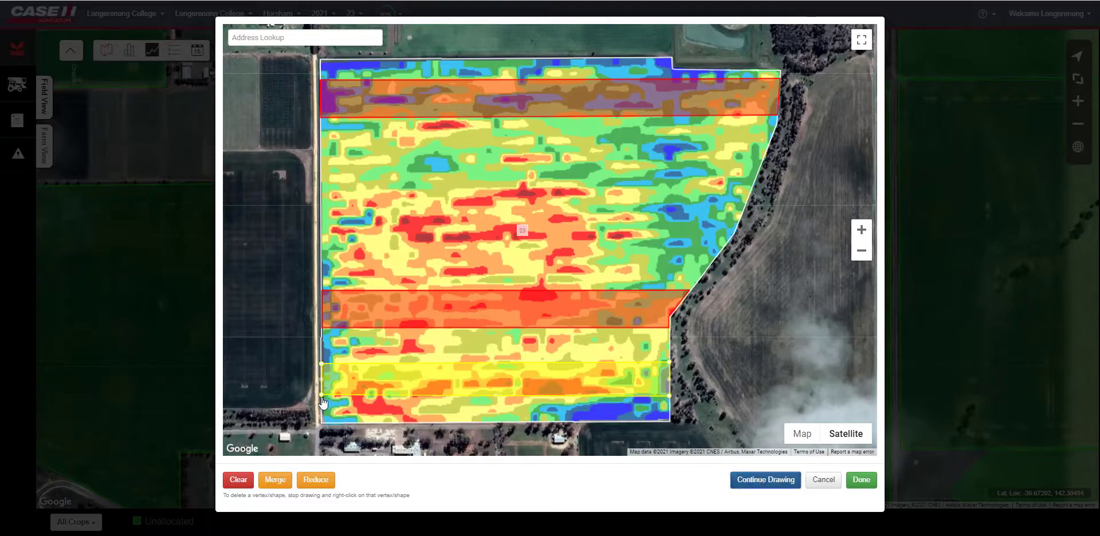
- Resume drawing and add strips along the southern edge and in the gap between the lower strips
{"action": "left_click", "coordinate": [765, 480]}
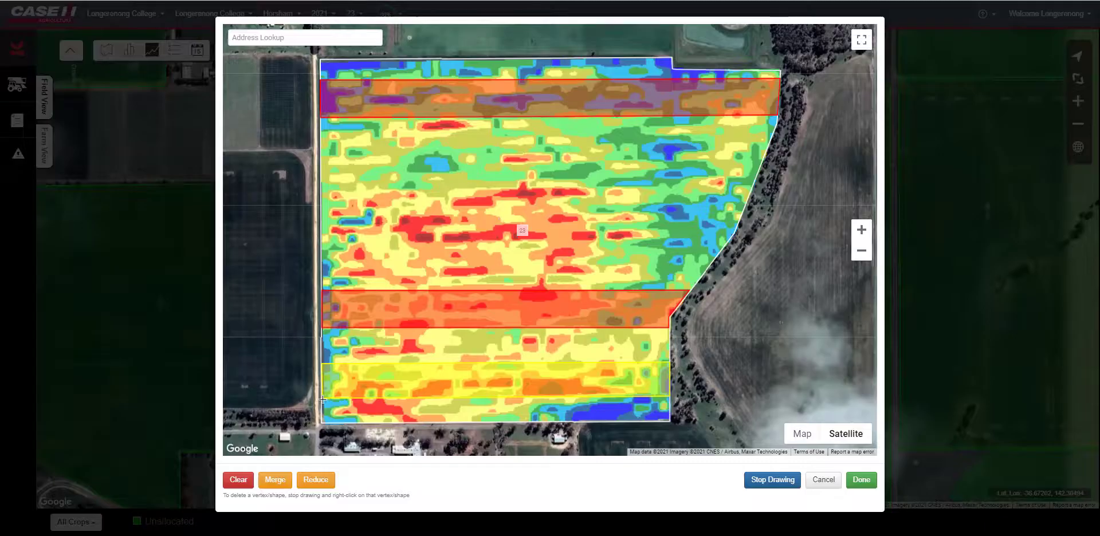
{"action": "left_click", "coordinate": [320, 397]}
{"action": "left_click", "coordinate": [670, 398]}
{"action": "left_click", "coordinate": [669, 422]}
{"action": "double_click", "coordinate": [320, 422]}
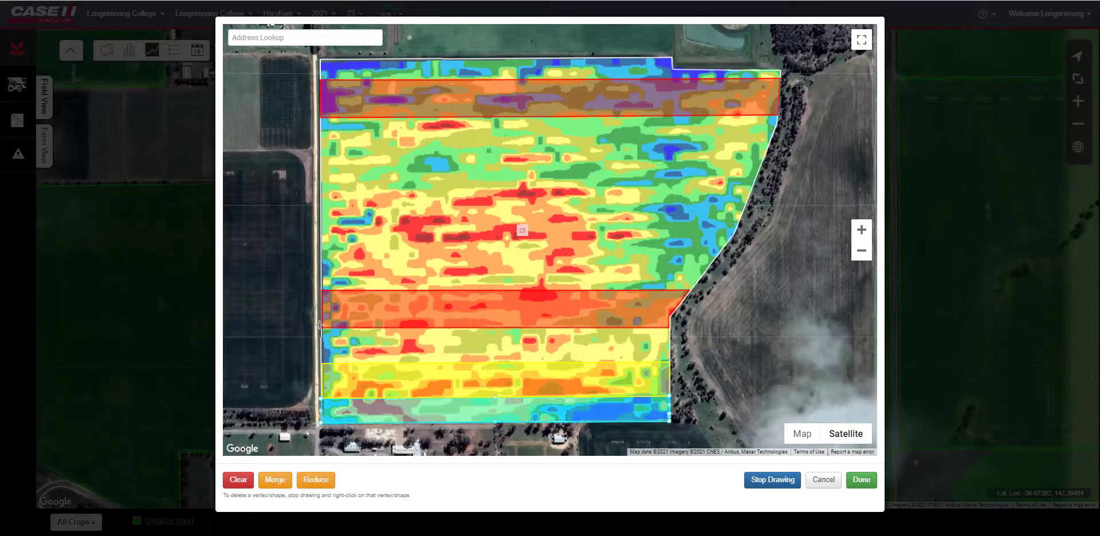
{"action": "left_click", "coordinate": [670, 361]}
{"action": "double_click", "coordinate": [320, 363]}
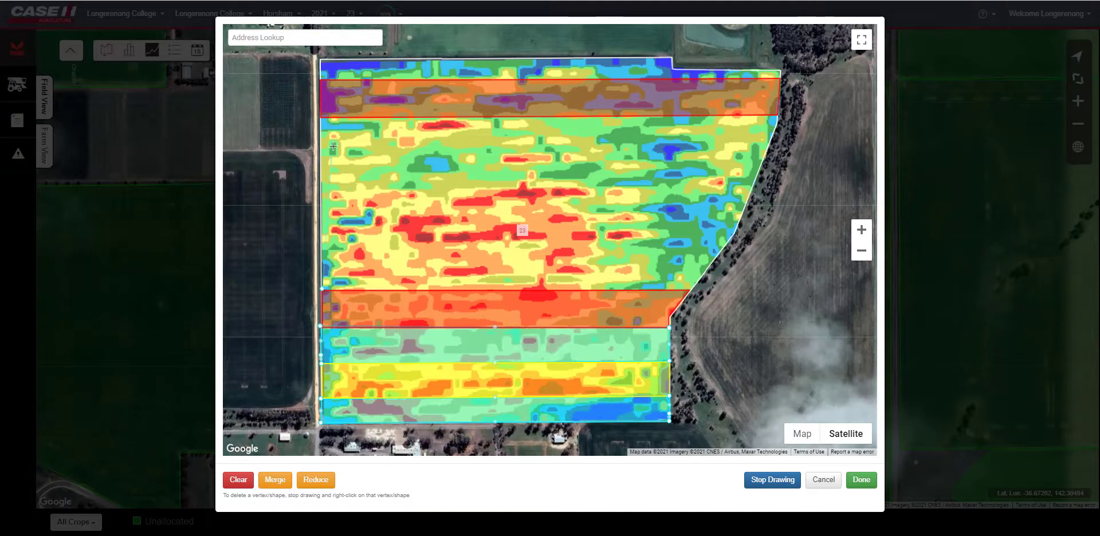
- Draw the large middle area between the northern and middle strips, following the curved eastern boundary
{"action": "left_click", "coordinate": [321, 116]}
{"action": "left_click", "coordinate": [778, 115]}
{"action": "left_click", "coordinate": [735, 233]}
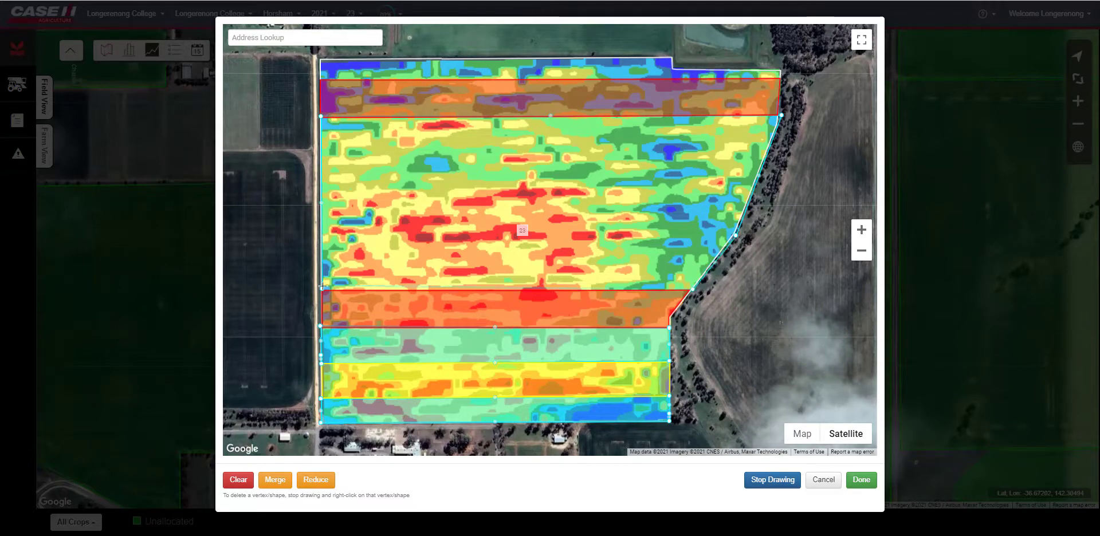
{"action": "double_click", "coordinate": [691, 290]}
- Draw the thin strip along the northern boundary above the first strip, then finish drawing
{"action": "left_click", "coordinate": [781, 77]}
{"action": "left_click", "coordinate": [780, 69]}
{"action": "left_click", "coordinate": [672, 69]}
{"action": "left_click", "coordinate": [672, 57]}
{"action": "left_click", "coordinate": [320, 58]}
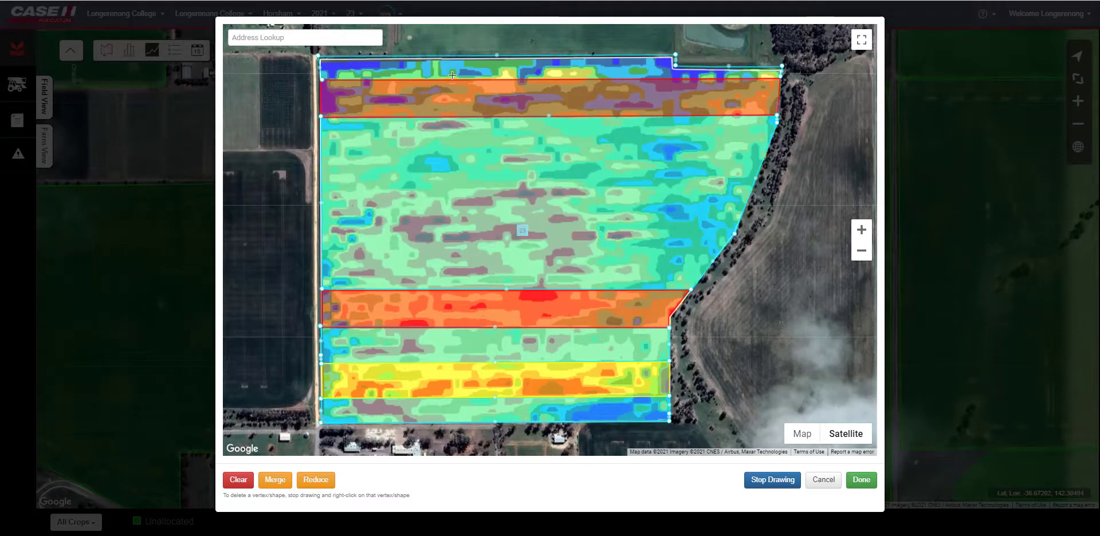
{"action": "double_click", "coordinate": [320, 79]}
{"action": "left_click", "coordinate": [861, 480]}
- Set zone 1's colour to green
{"action": "left_click", "coordinate": [598, 91]}
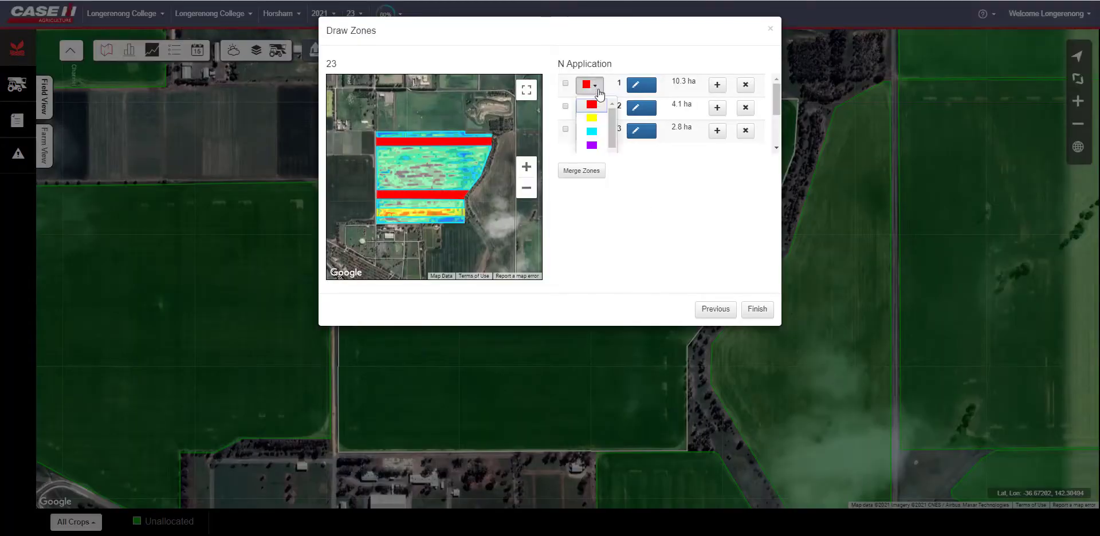
{"action": "scroll", "coordinate": [609, 125], "scroll_direction": "down", "scroll_amount": 1}
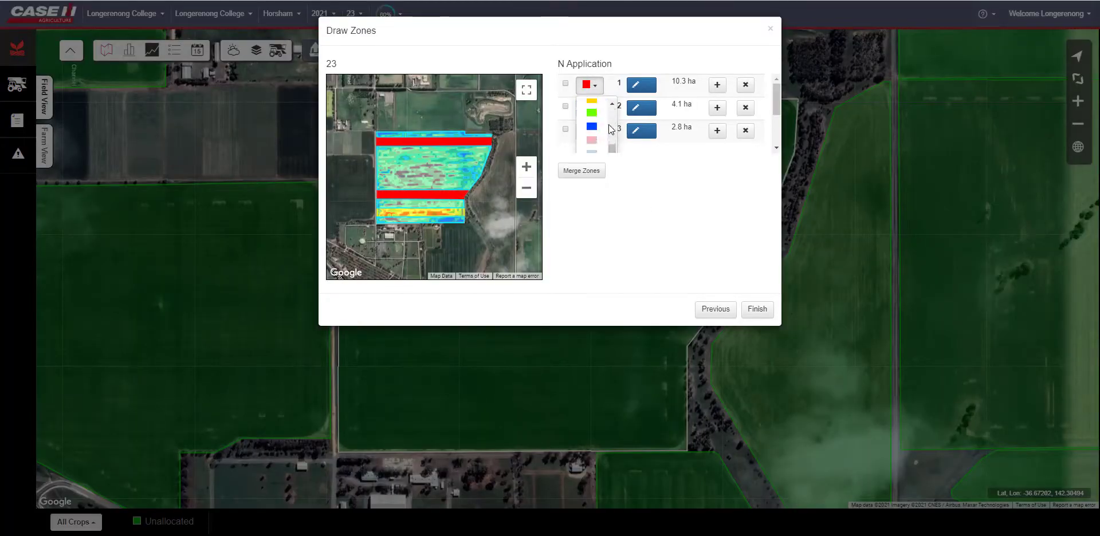
{"action": "scroll", "coordinate": [608, 125], "scroll_direction": "down", "scroll_amount": 1}
{"action": "scroll", "coordinate": [605, 126], "scroll_direction": "down", "scroll_amount": 3}
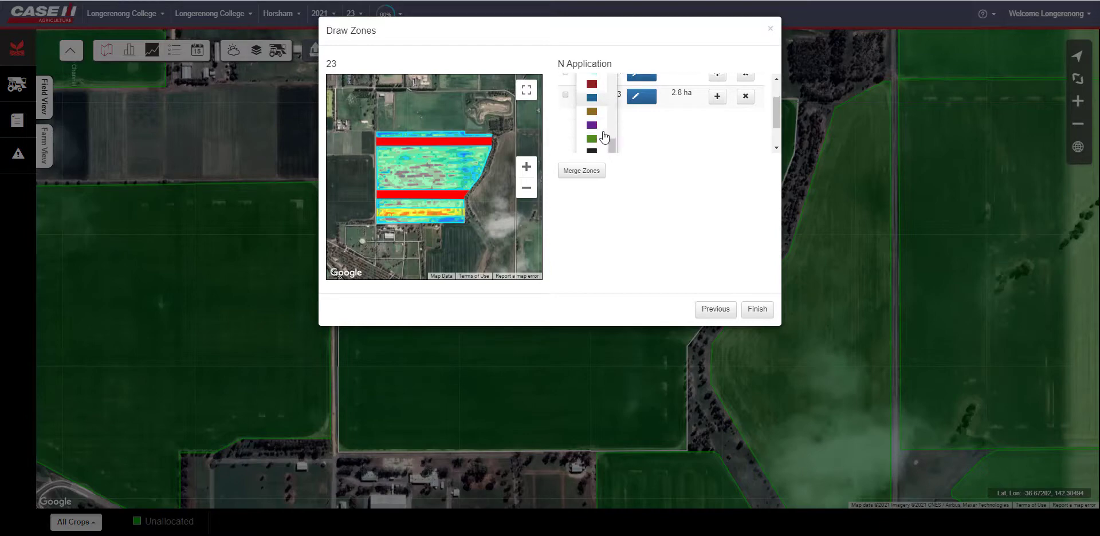
{"action": "left_click", "coordinate": [590, 119]}
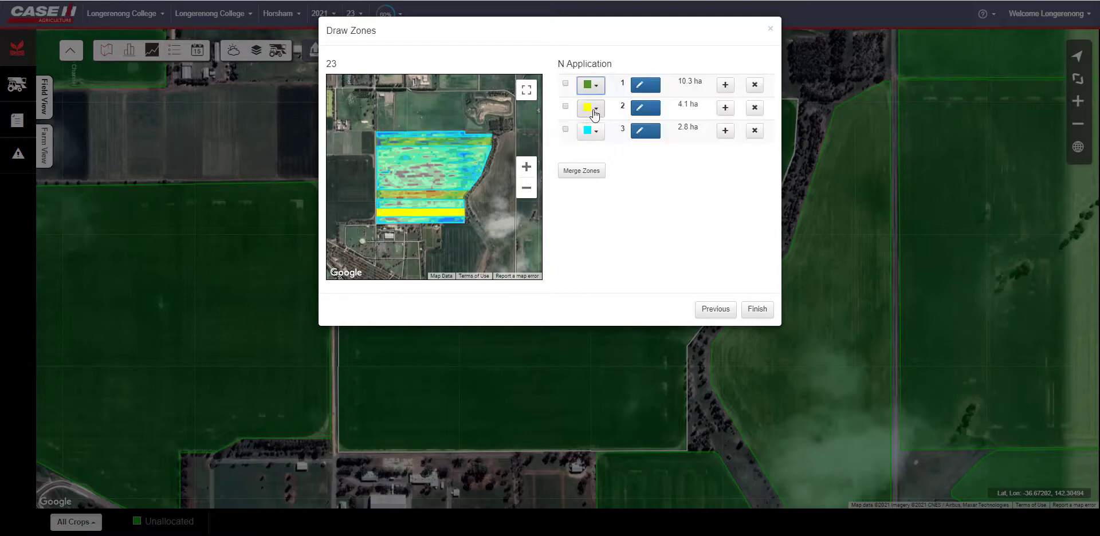
- Set zone 2's colour to orange and zone 3's colour to red, then finish the zone drawing
{"action": "left_click", "coordinate": [593, 112]}
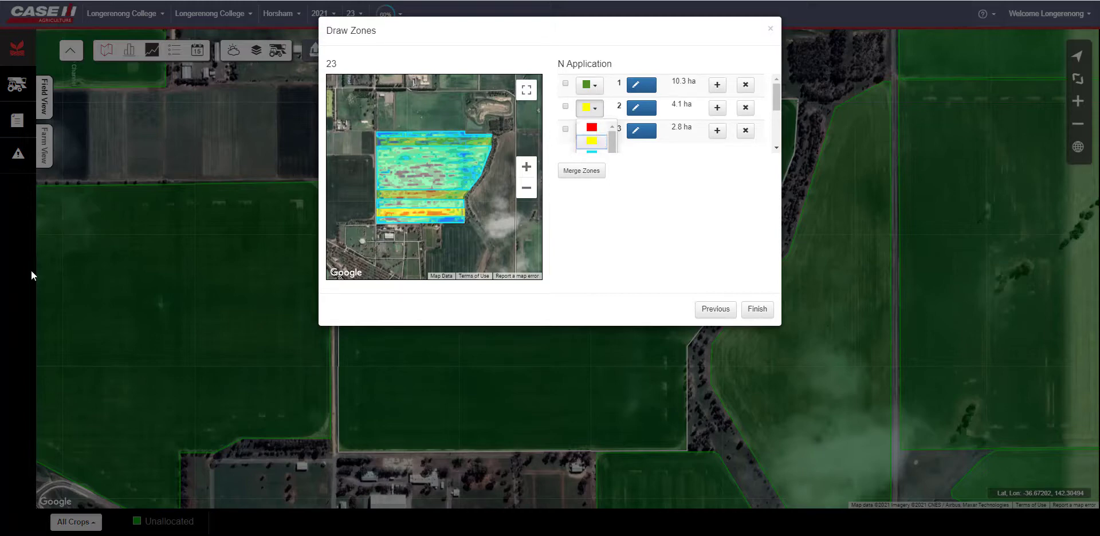
{"action": "left_click", "coordinate": [592, 142]}
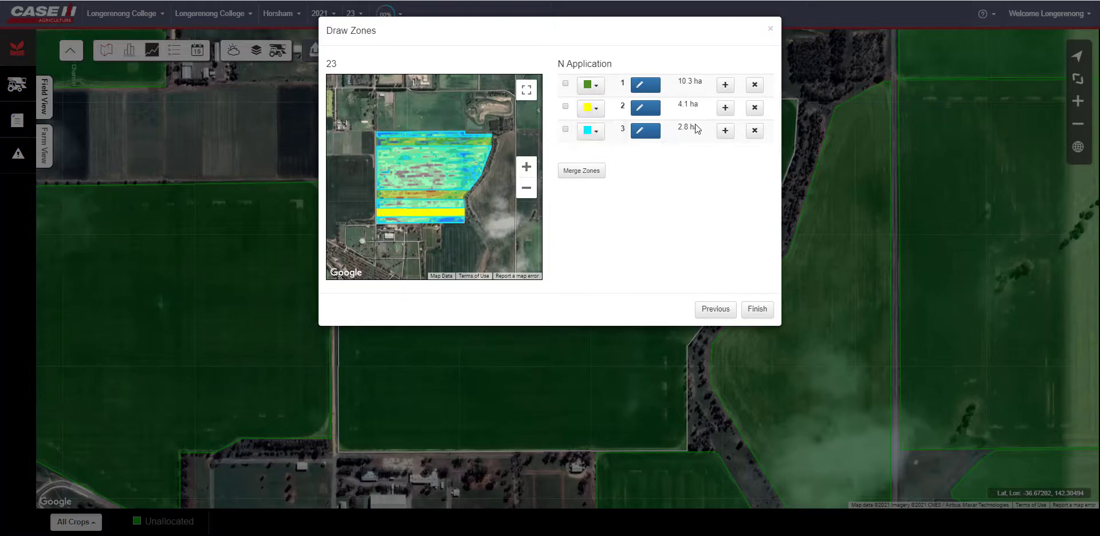
{"action": "left_click", "coordinate": [601, 117]}
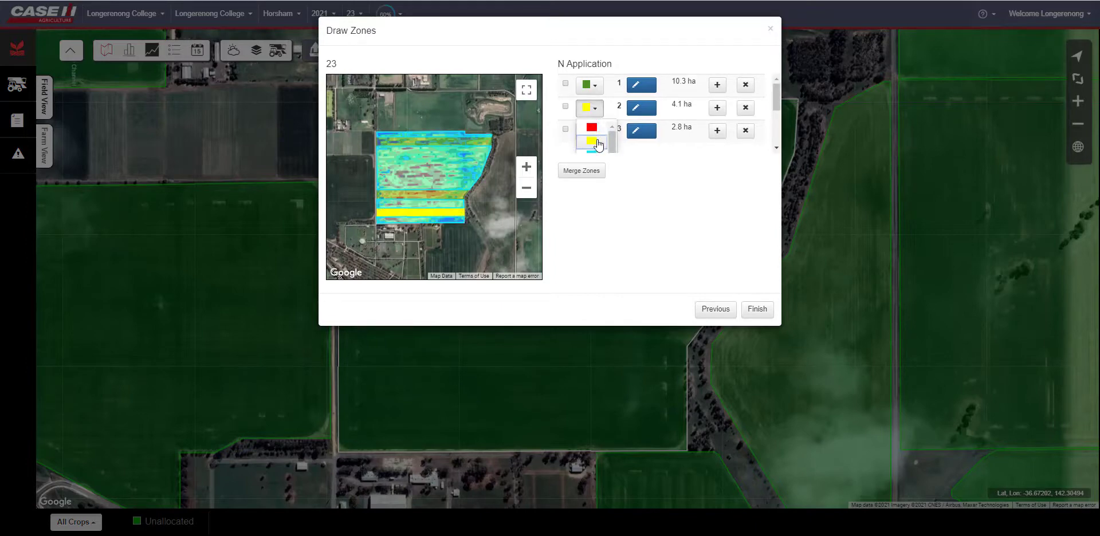
{"action": "left_click", "coordinate": [597, 149]}
{"action": "left_click", "coordinate": [592, 132]}
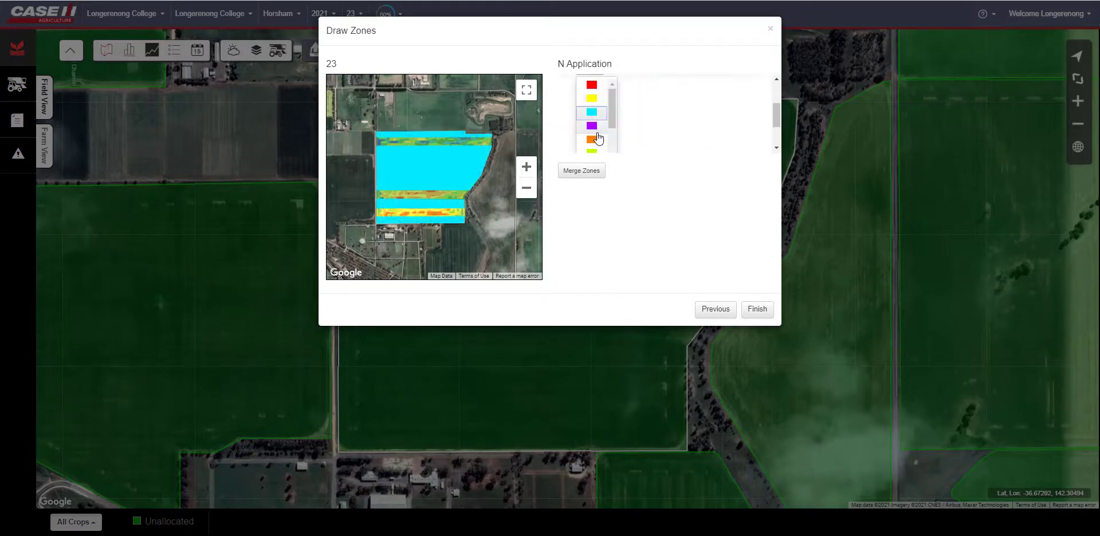
{"action": "left_click", "coordinate": [600, 86]}
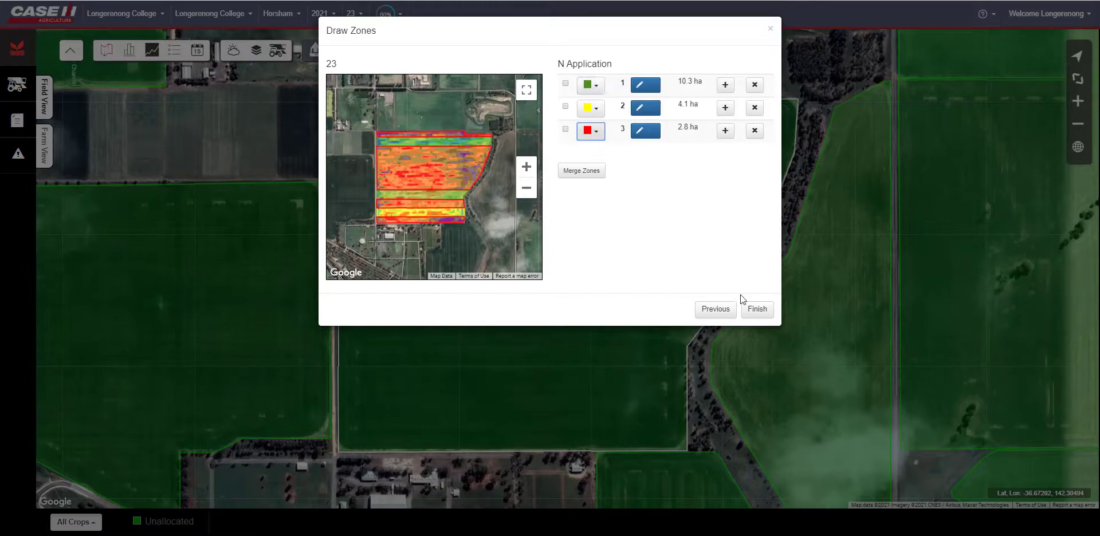
{"action": "left_click", "coordinate": [597, 132]}
{"action": "left_click", "coordinate": [603, 148]}
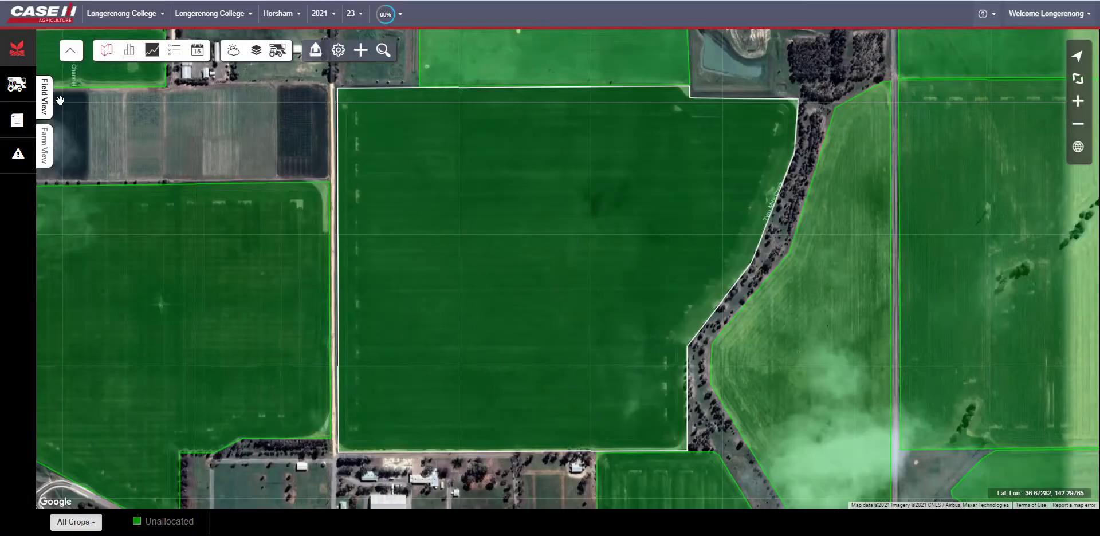
- Open the Field View list to check the new N Application management zone, then close it
{"action": "left_click", "coordinate": [48, 103]}
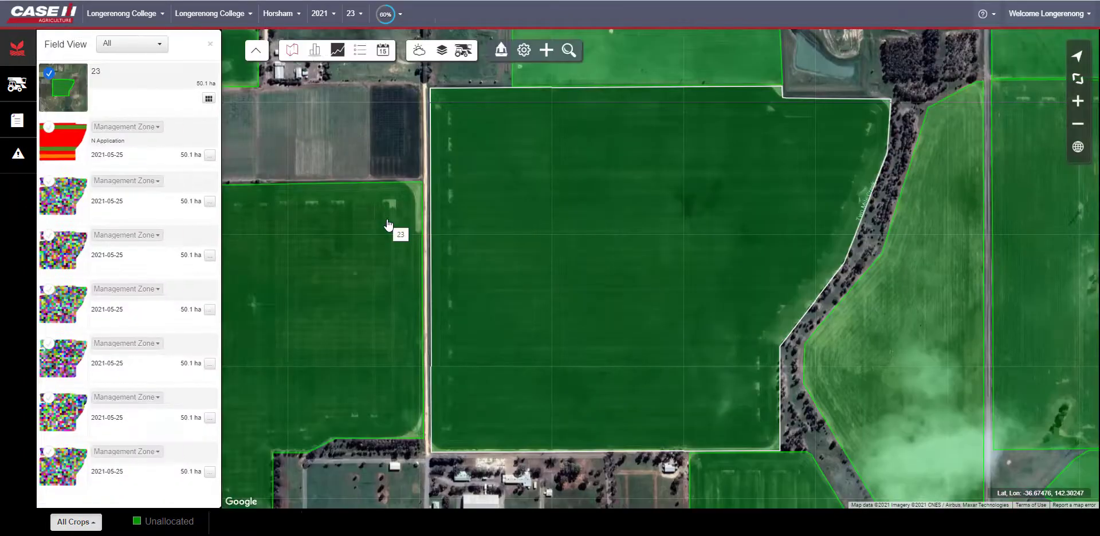
{"action": "left_click", "coordinate": [49, 127]}
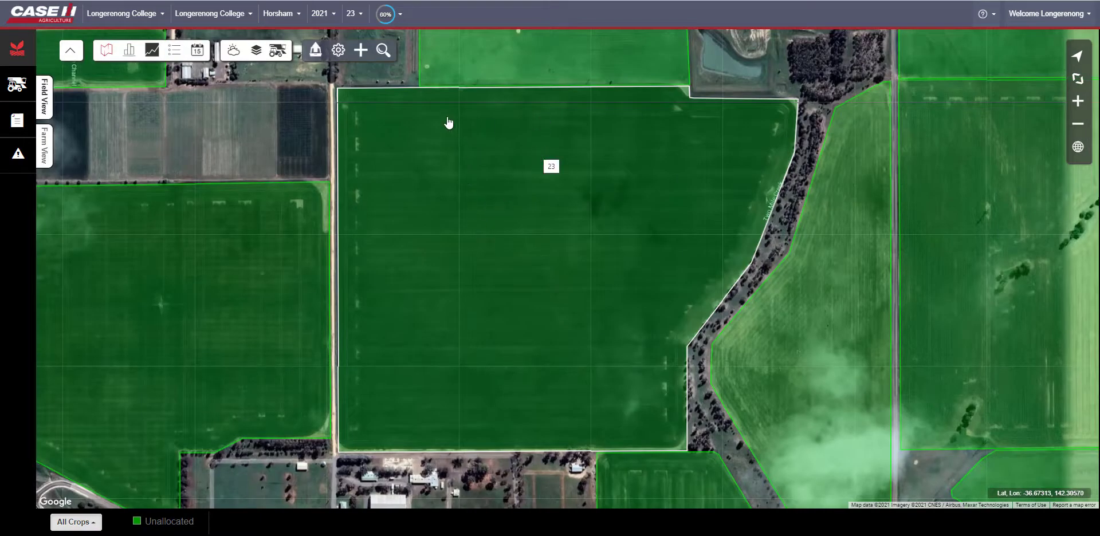
- Start a new Rx Prescription and place it in the existing Urea group
{"action": "left_click", "coordinate": [360, 49]}
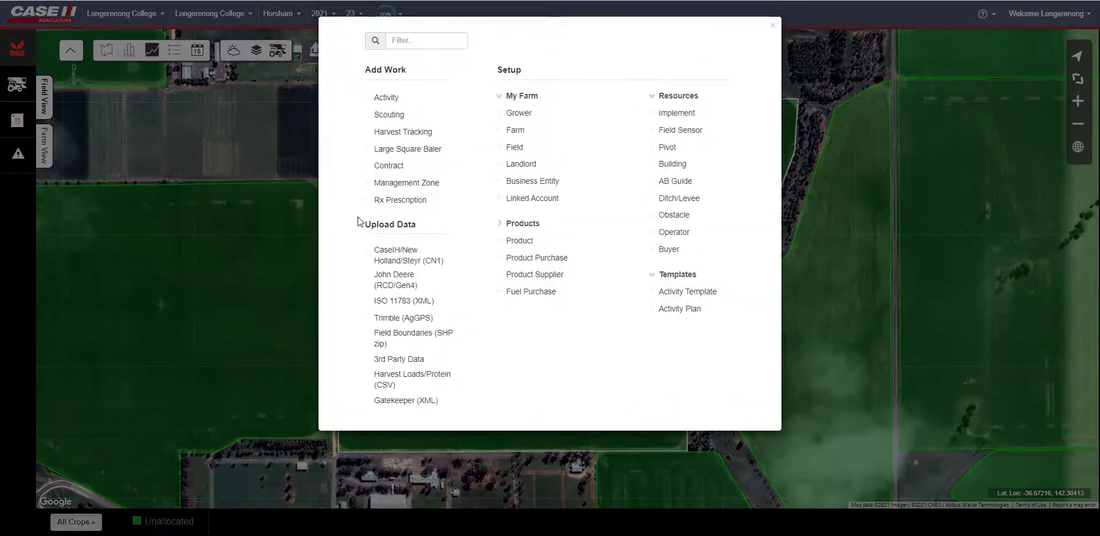
{"action": "left_click", "coordinate": [393, 201]}
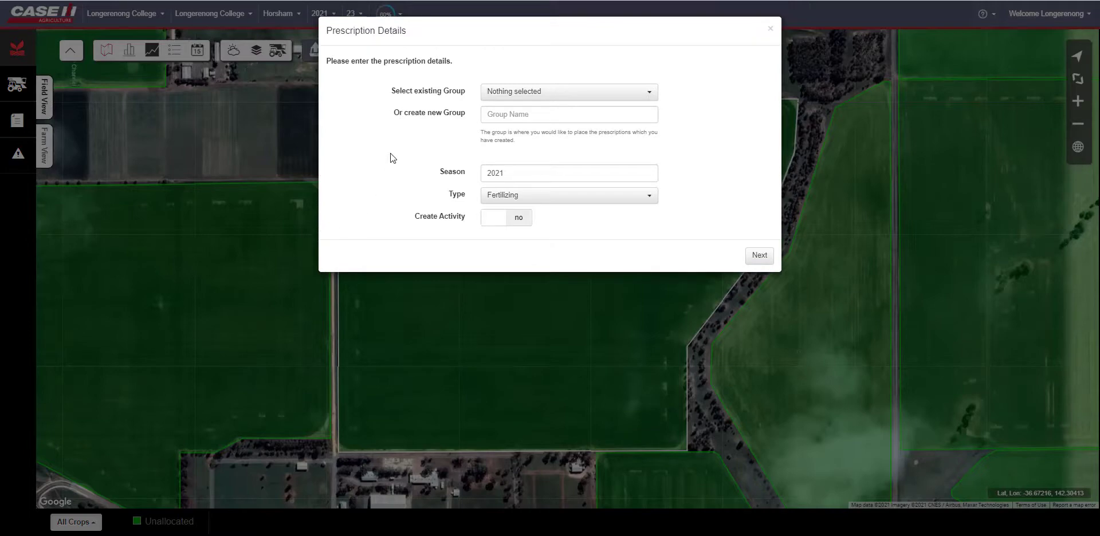
{"action": "left_click", "coordinate": [540, 94]}
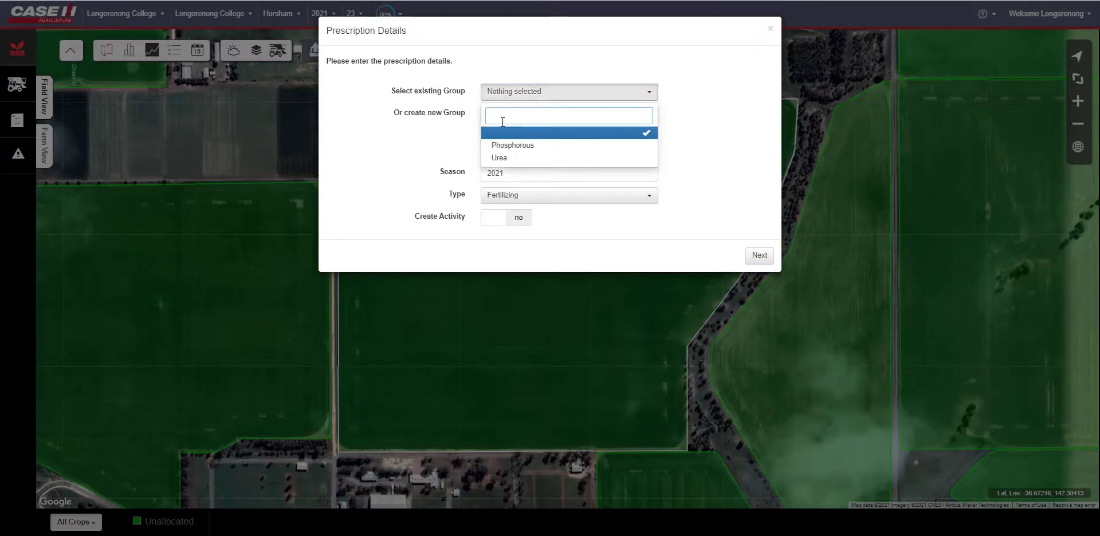
{"action": "left_click", "coordinate": [497, 158]}
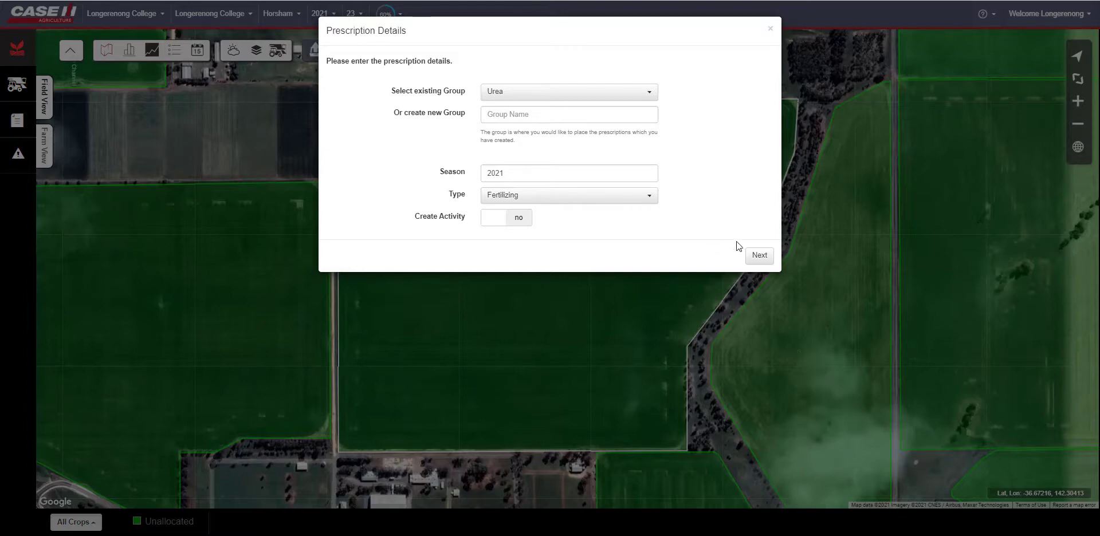
{"action": "left_click", "coordinate": [755, 261]}
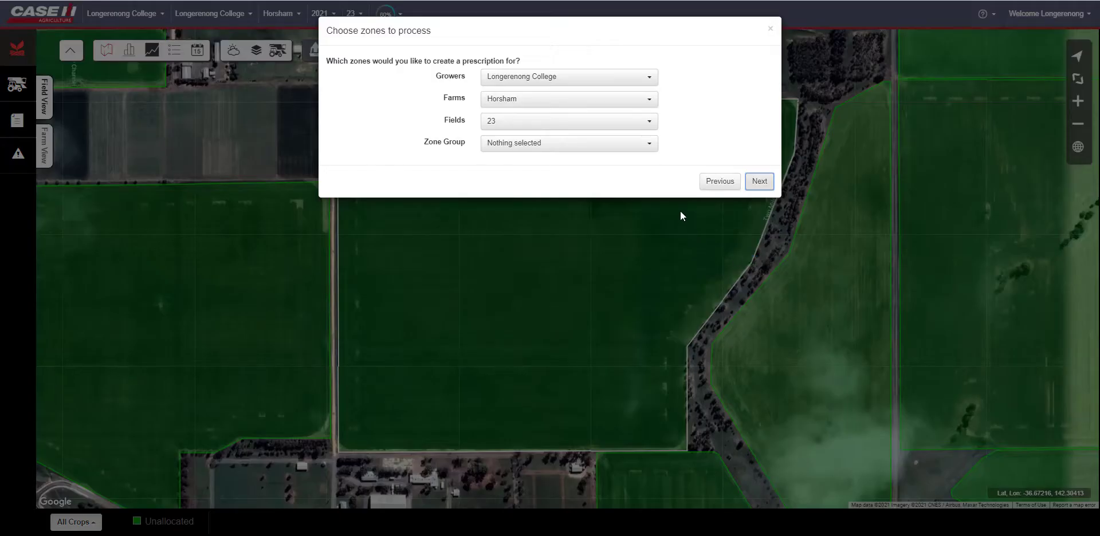
- Choose the Urea zone group for field 23 and continue with its N Application zones
{"action": "left_click", "coordinate": [630, 143]}
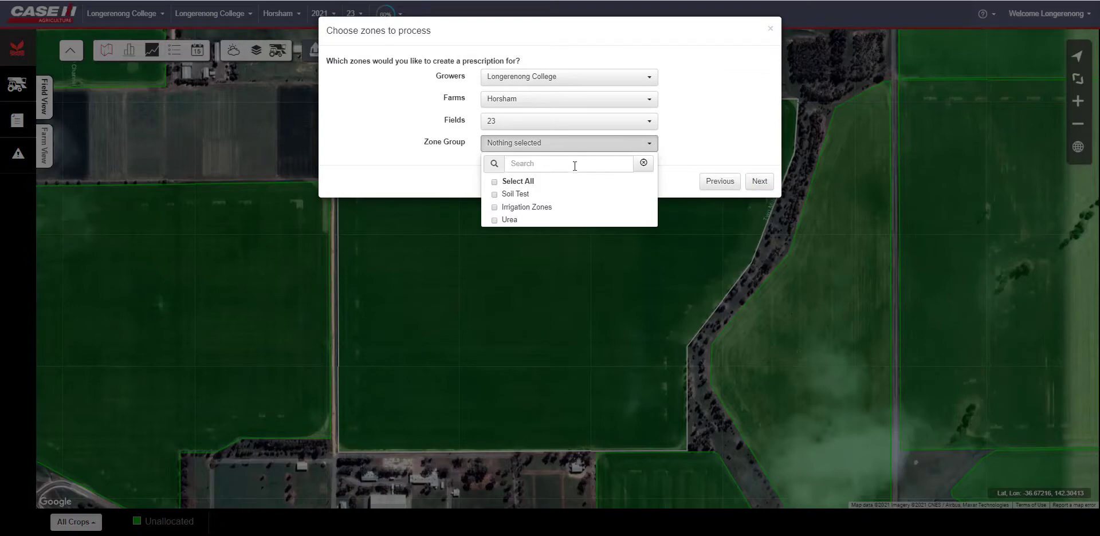
{"action": "left_click", "coordinate": [494, 221]}
{"action": "left_click", "coordinate": [378, 169]}
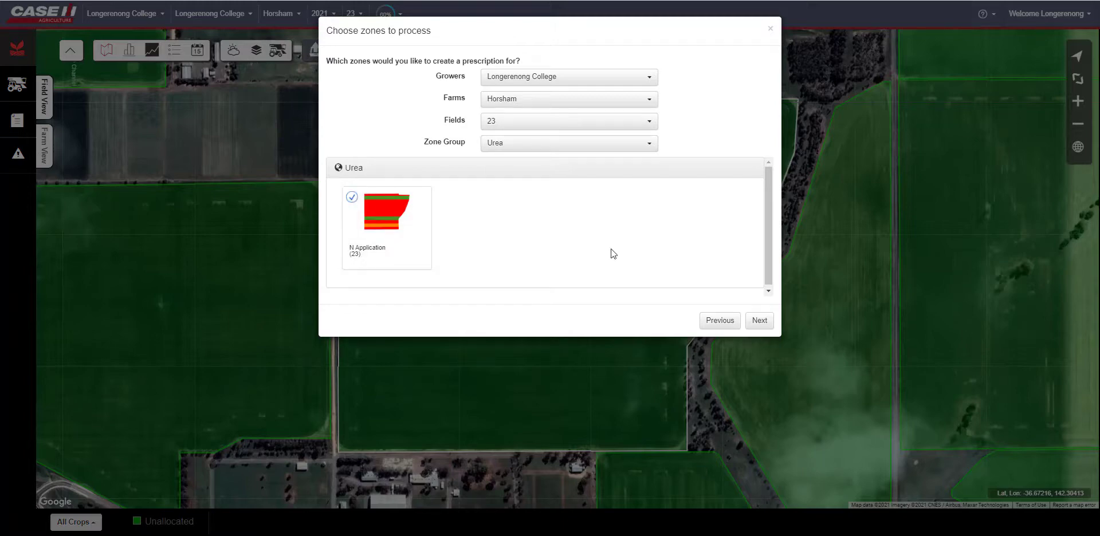
{"action": "left_click", "coordinate": [757, 323]}
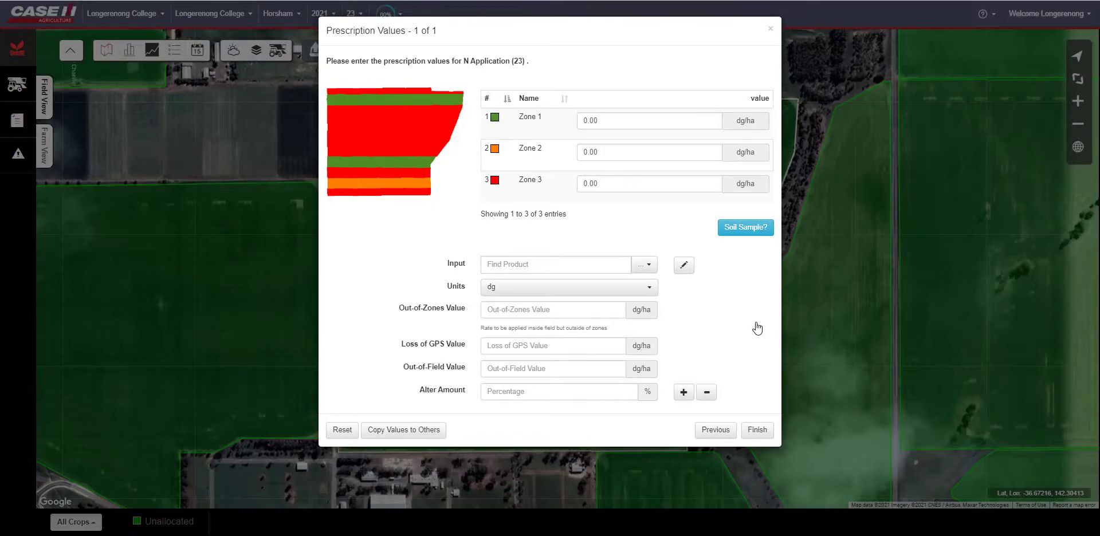
- Set the prescription's input product to Urea
{"action": "left_click", "coordinate": [546, 267]}
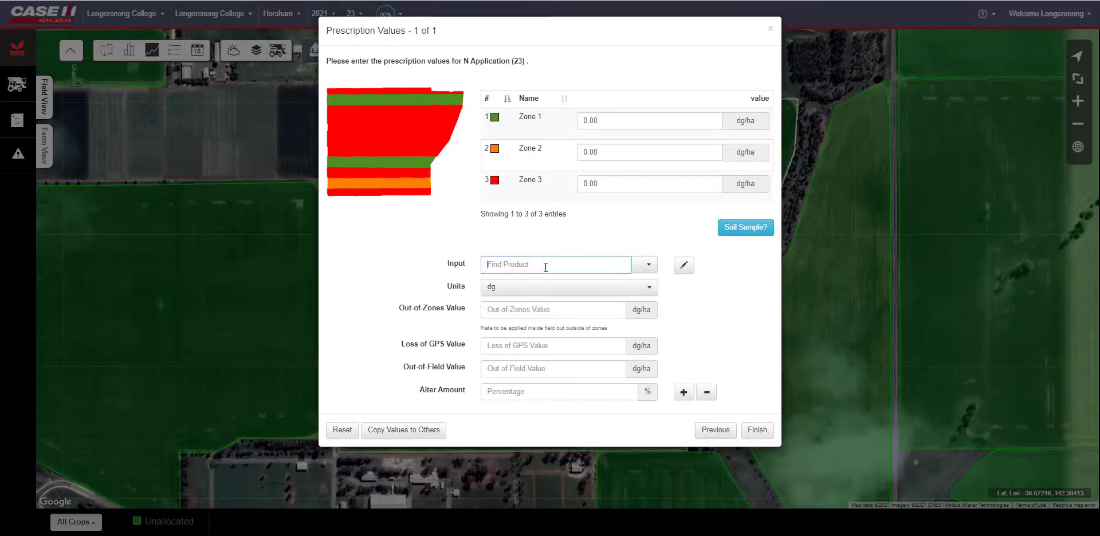
{"action": "type", "text": "urea"}
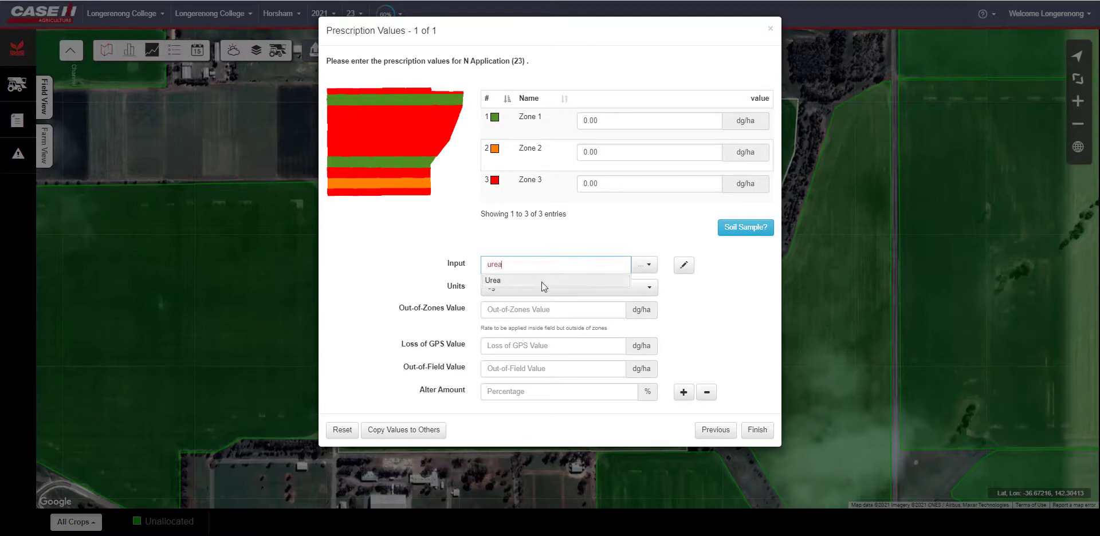
{"action": "left_click", "coordinate": [542, 282]}
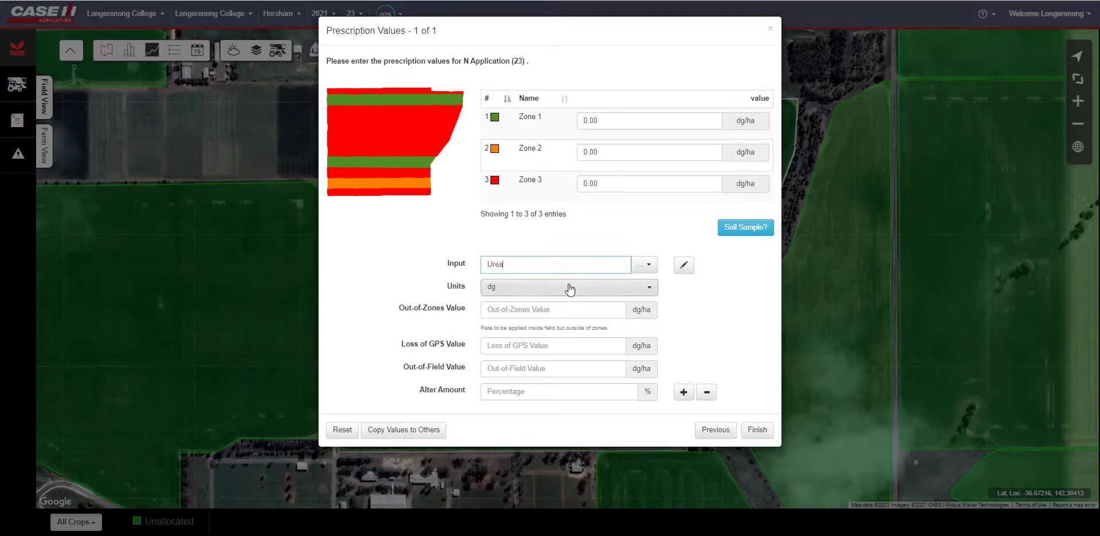
{"action": "left_click", "coordinate": [685, 267]}
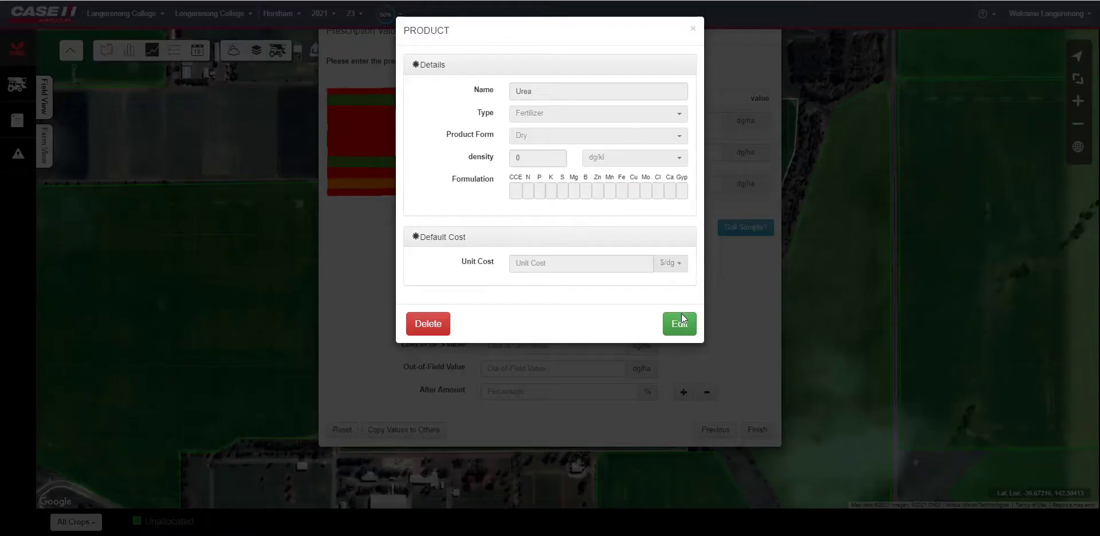
{"action": "left_click", "coordinate": [682, 322]}
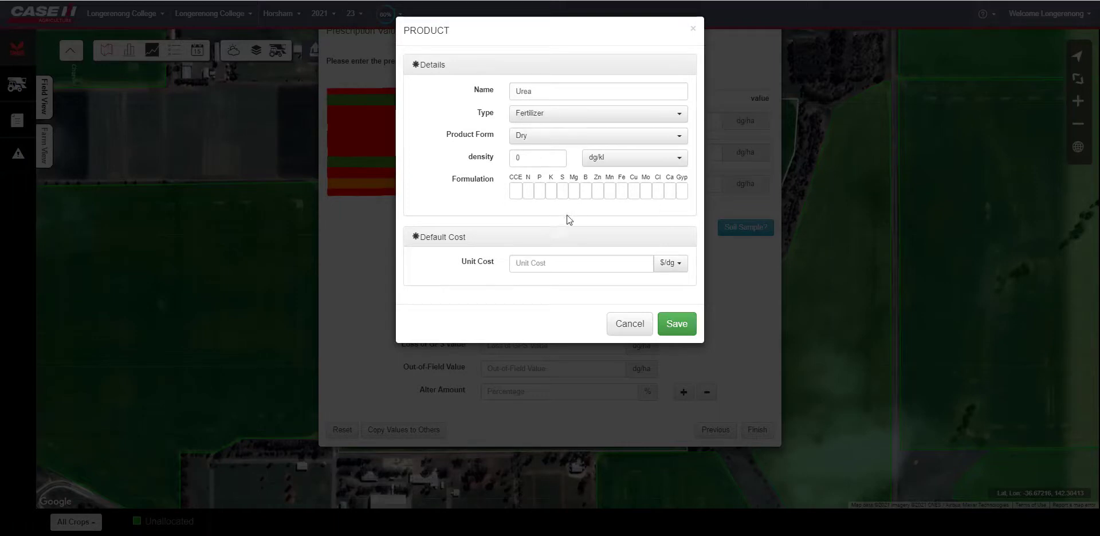
{"action": "left_click", "coordinate": [626, 328]}
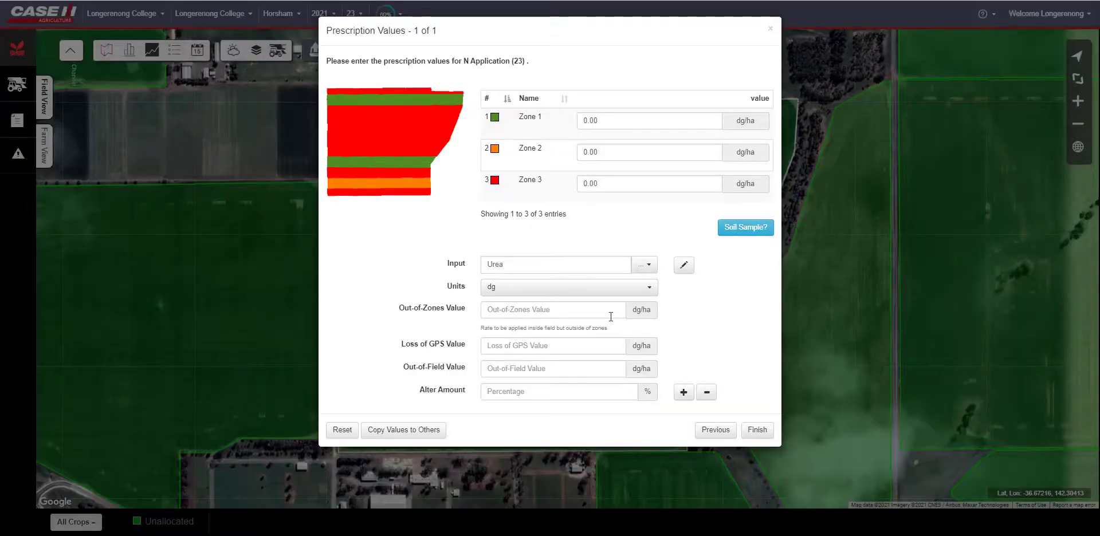
- Set units to kg, out-of-zones and loss-of-GPS values to 80 kg/ha, and out-of-field value to 0
{"action": "left_click", "coordinate": [574, 292]}
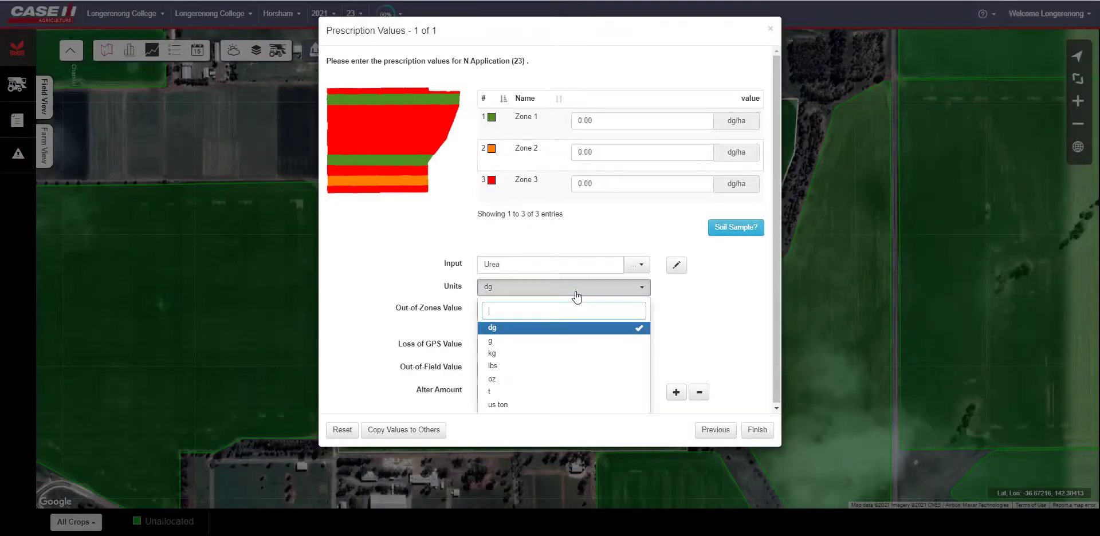
{"action": "left_click", "coordinate": [519, 355]}
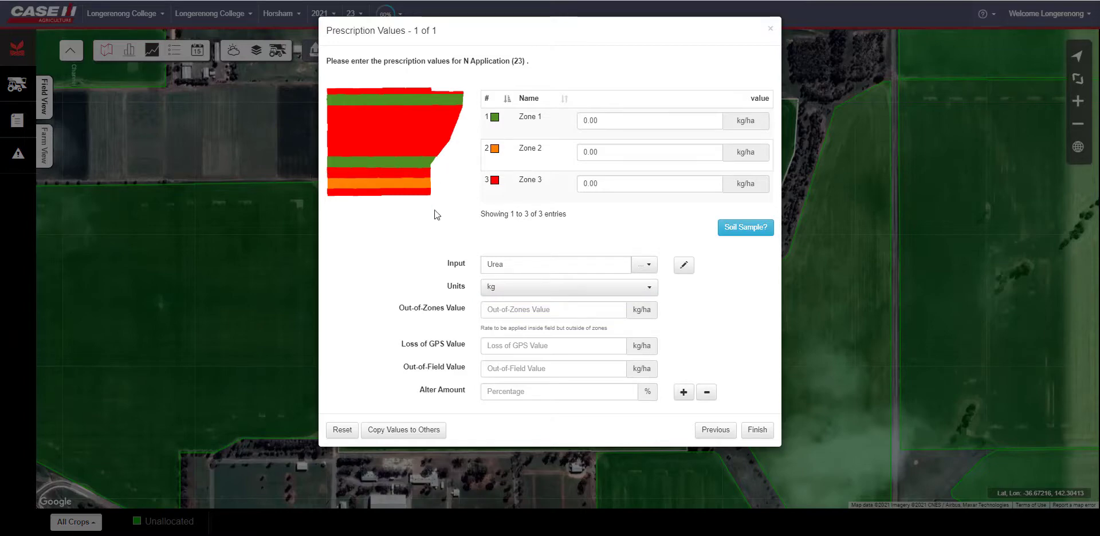
{"action": "left_click", "coordinate": [519, 312]}
{"action": "type", "text": "80"}
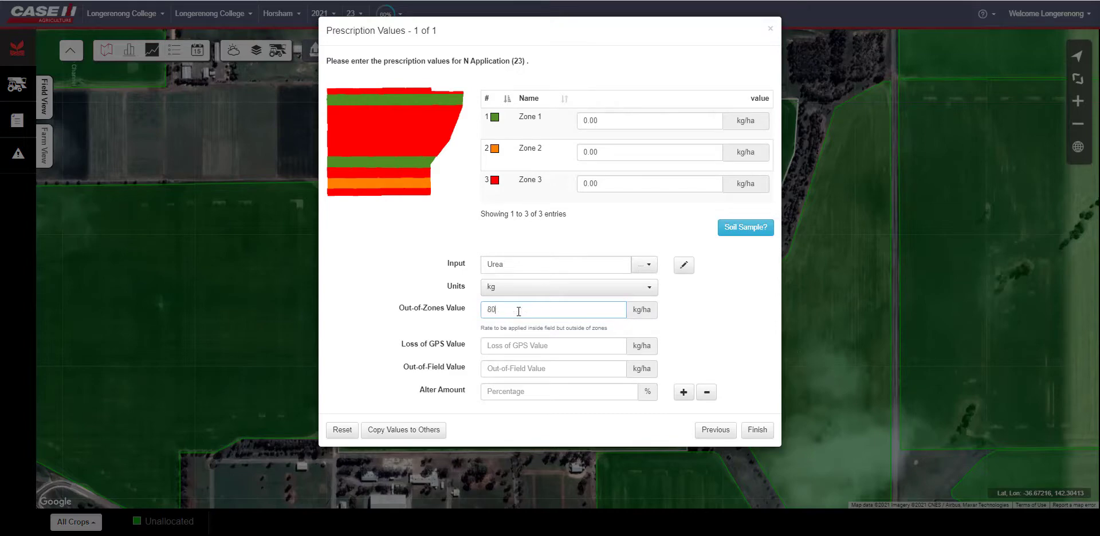
{"action": "left_click", "coordinate": [511, 343]}
{"action": "type", "text": "9"}
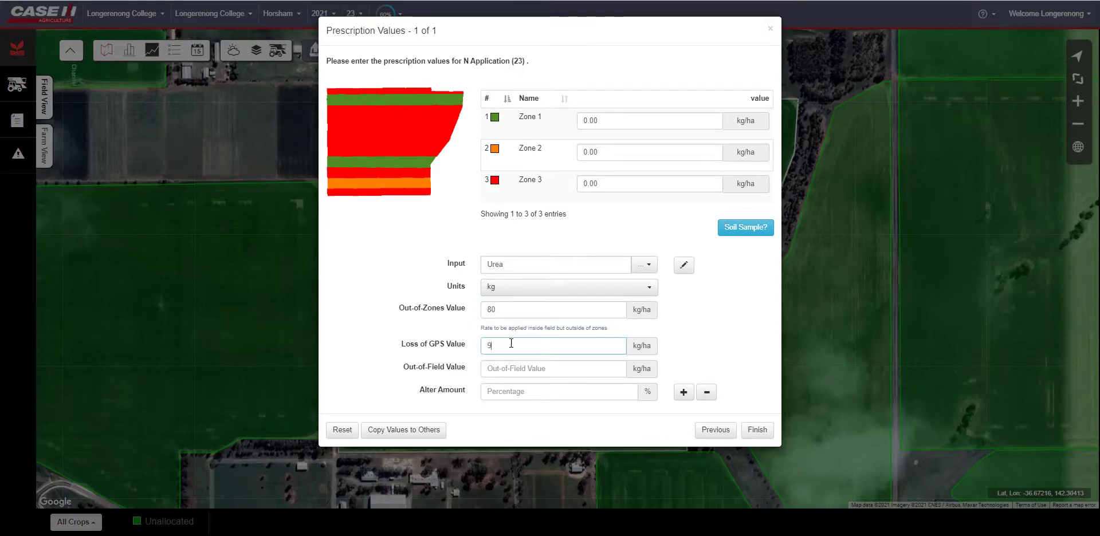
{"action": "key", "text": "BackSpace"}
{"action": "type", "text": "80"}
{"action": "left_click", "coordinate": [502, 367]}
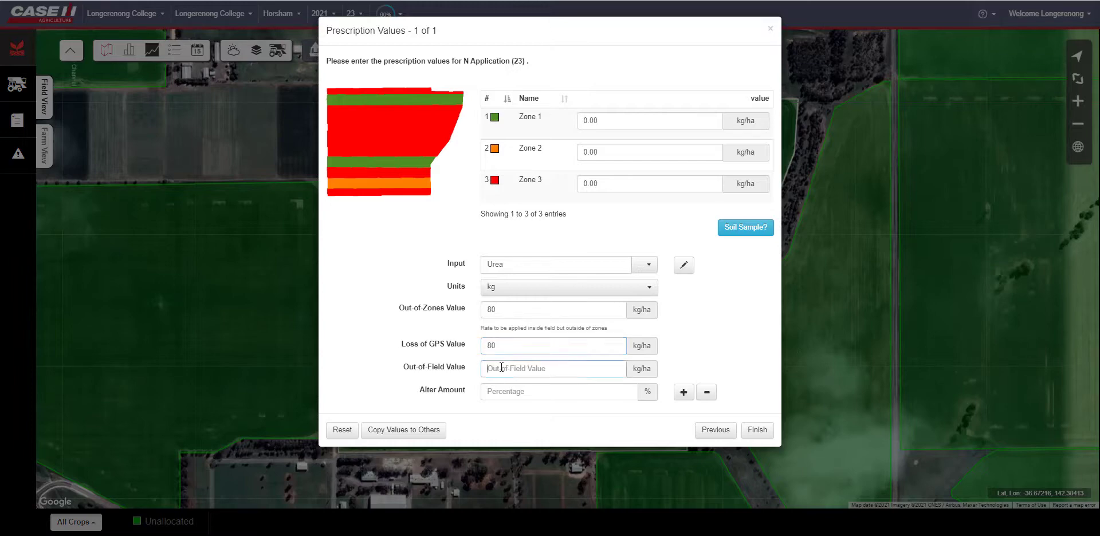
{"action": "type", "text": "0"}
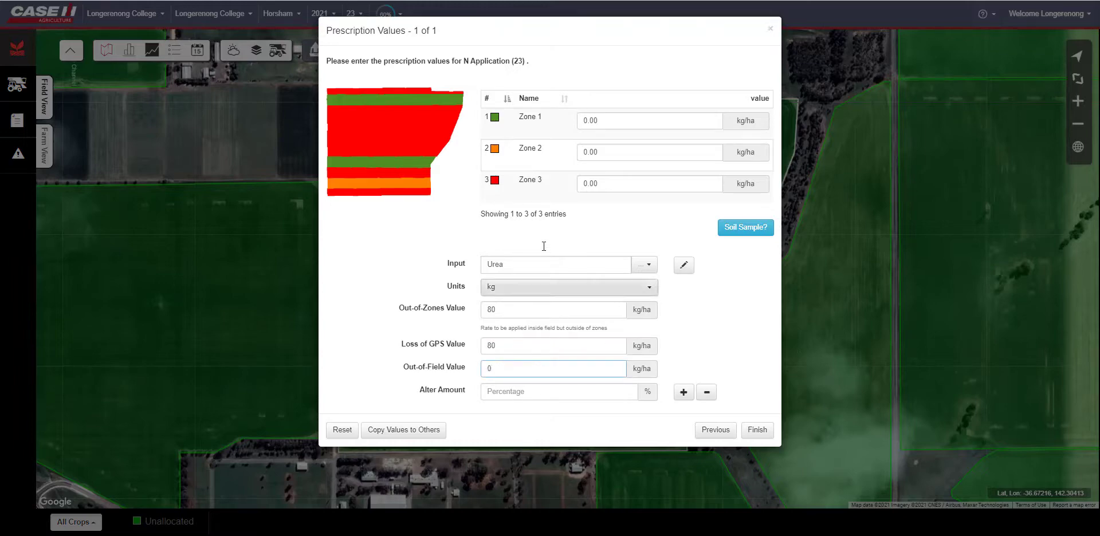
- Enter rates of 130, 100 and 80 kg/ha for zones 1, 2 and 3, then finish the prescription
{"action": "left_click", "coordinate": [593, 120]}
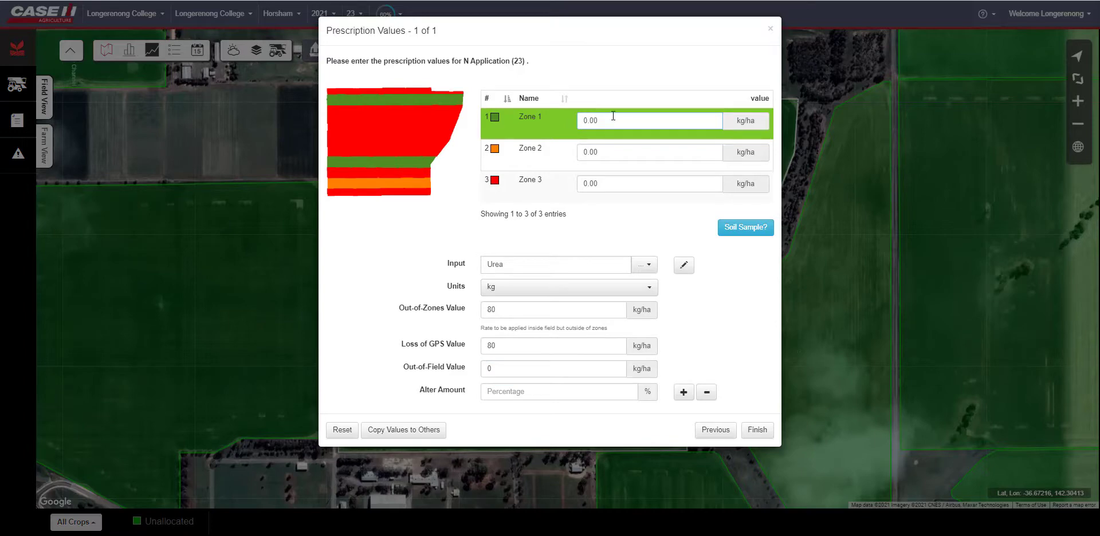
{"action": "left_click_drag", "start_coordinate": [594, 122], "coordinate": [578, 122]}
{"action": "type", "text": "1"}
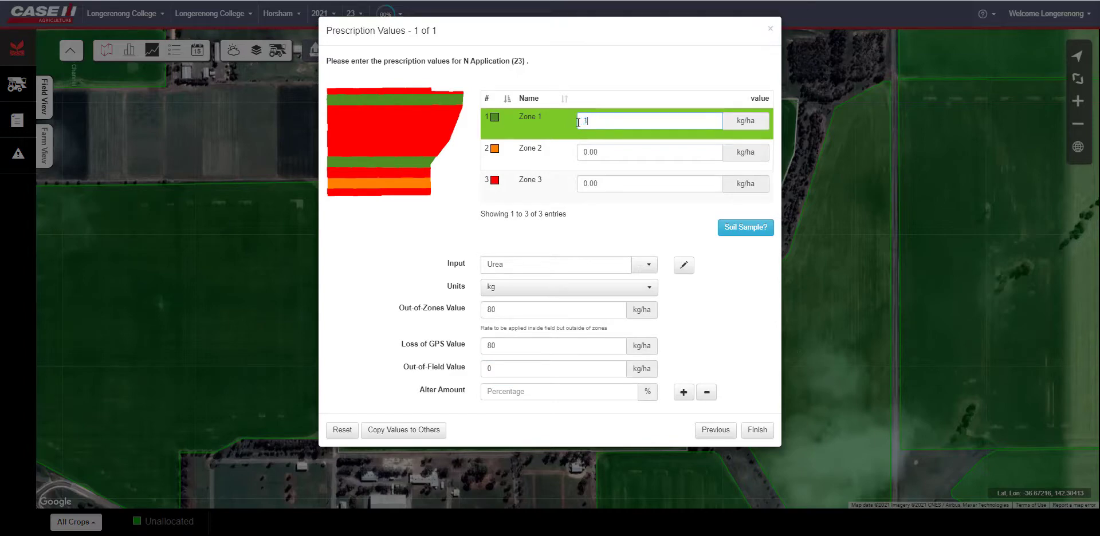
{"action": "type", "text": "30"}
{"action": "left_click", "coordinate": [602, 151]}
{"action": "left_click_drag", "start_coordinate": [602, 152], "coordinate": [576, 153]}
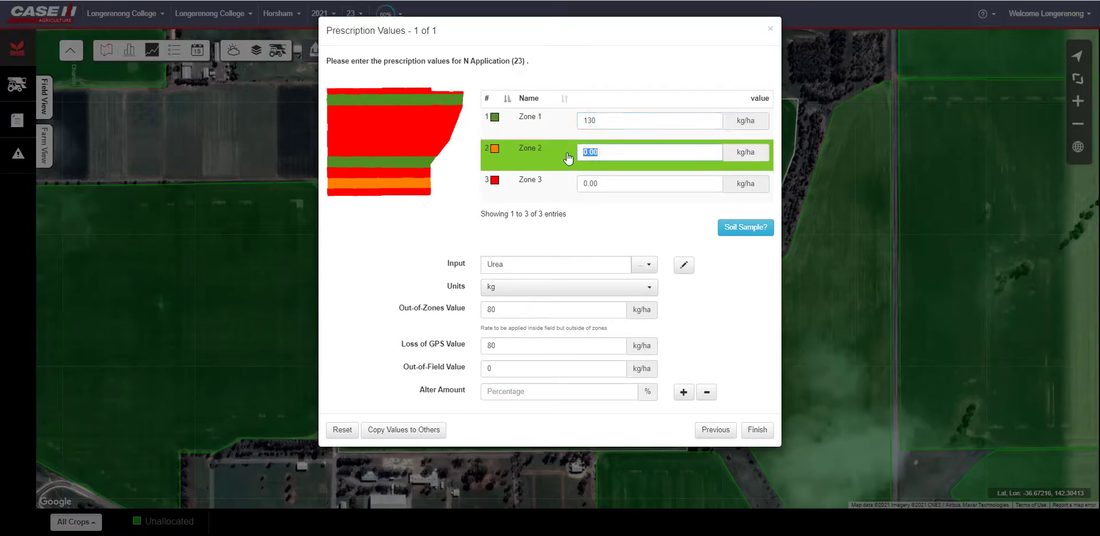
{"action": "type", "text": "10"}
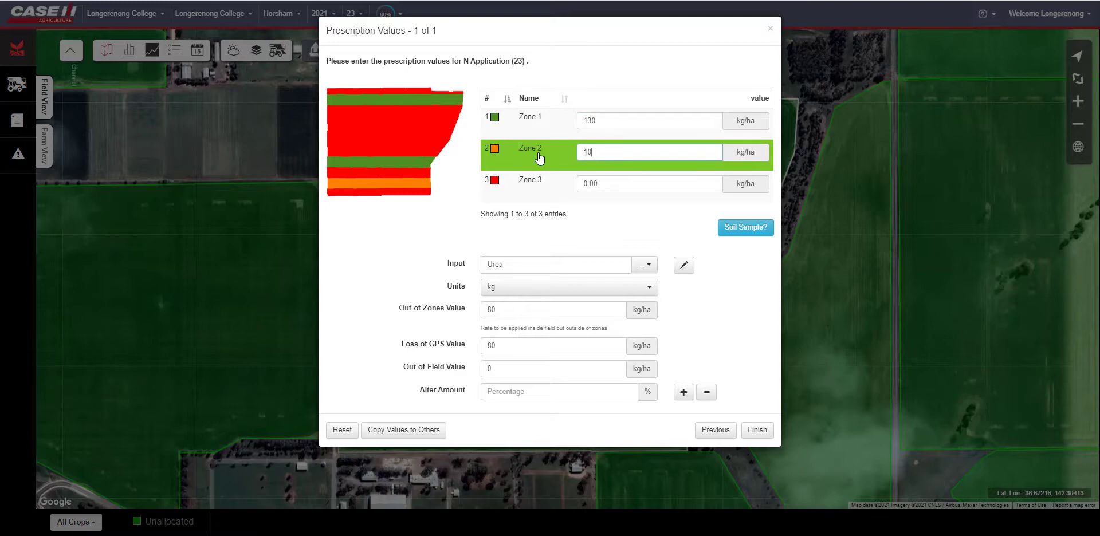
{"action": "type", "text": "0"}
{"action": "left_click", "coordinate": [613, 181]}
{"action": "left_click_drag", "start_coordinate": [613, 180], "coordinate": [529, 190]}
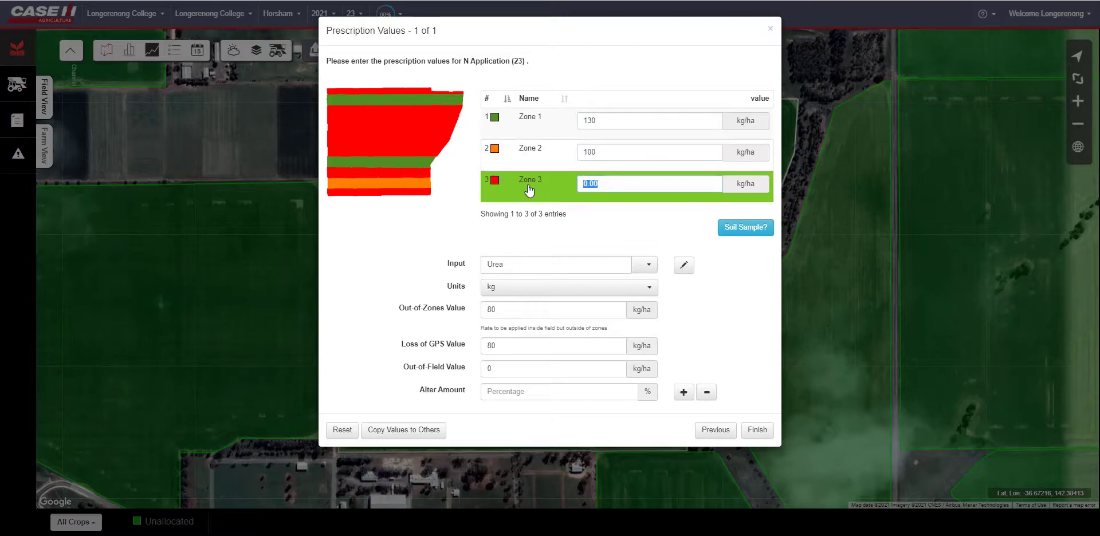
{"action": "type", "text": "80"}
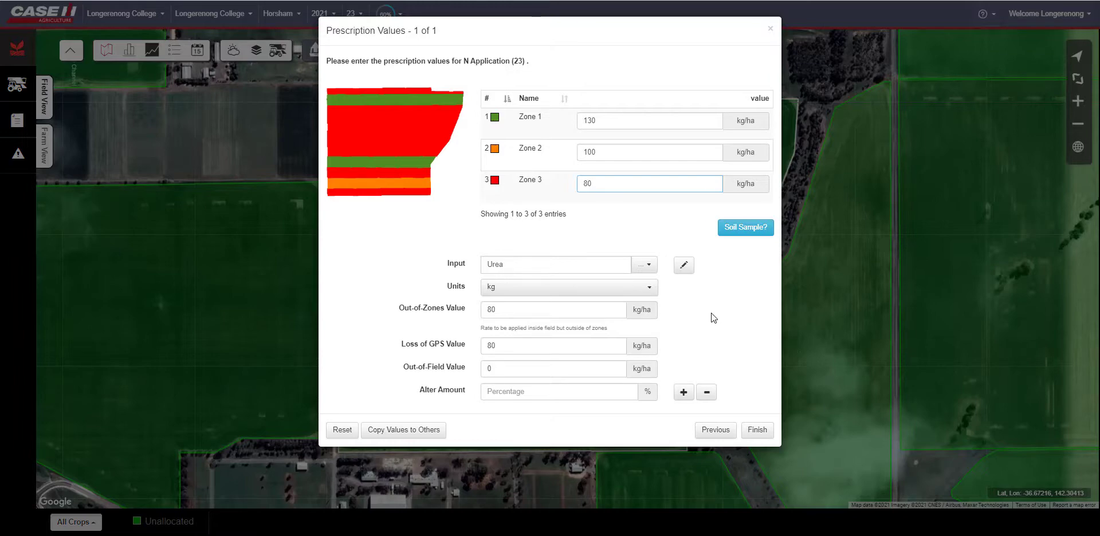
{"action": "left_click", "coordinate": [754, 435]}
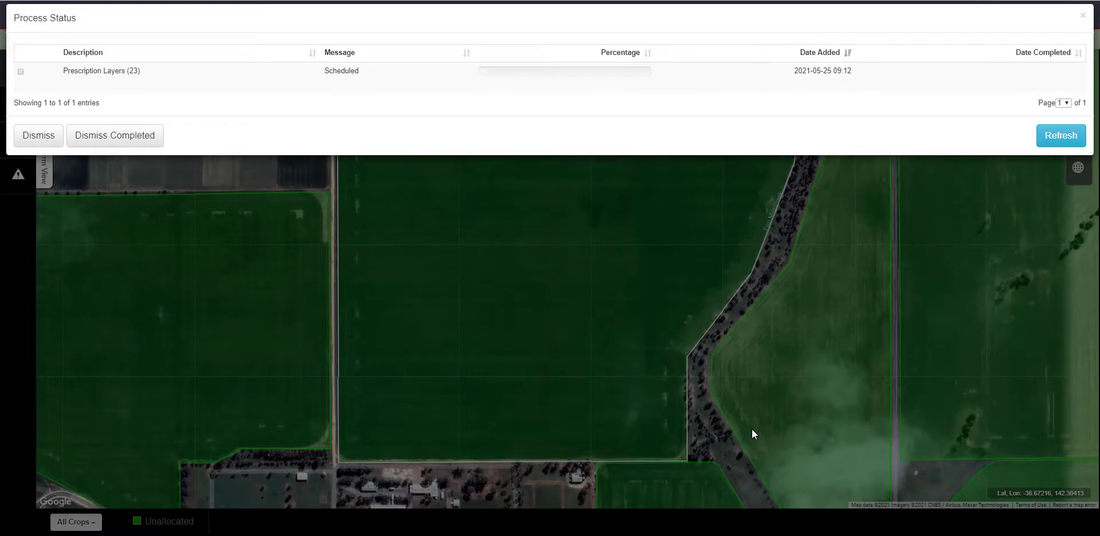
- Display the Urea prescription layer for field 23 on the map, then hide it and close the field view
{"action": "left_click", "coordinate": [752, 428]}
{"action": "left_click", "coordinate": [48, 125]}
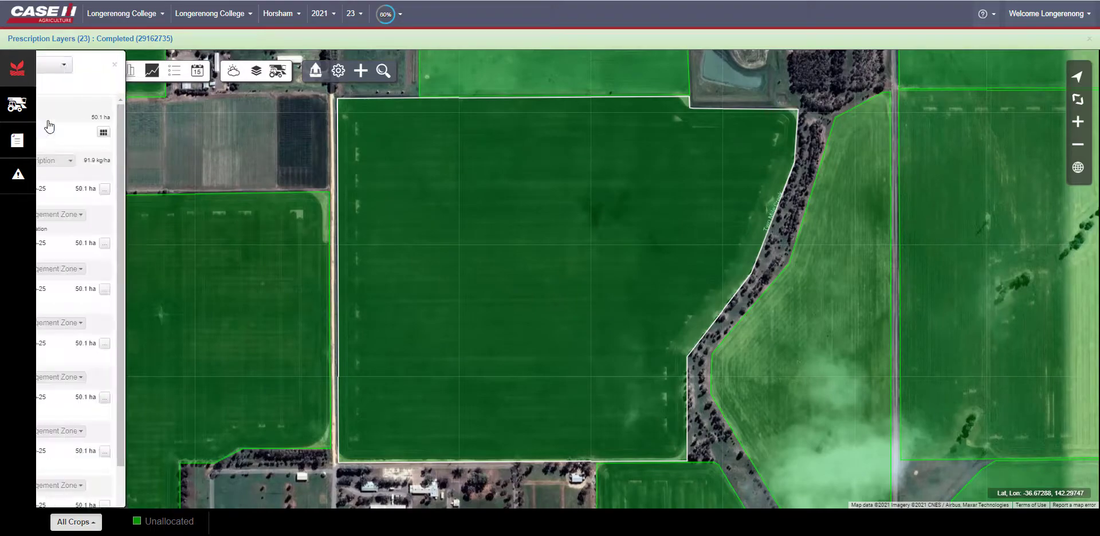
{"action": "left_click", "coordinate": [51, 151]}
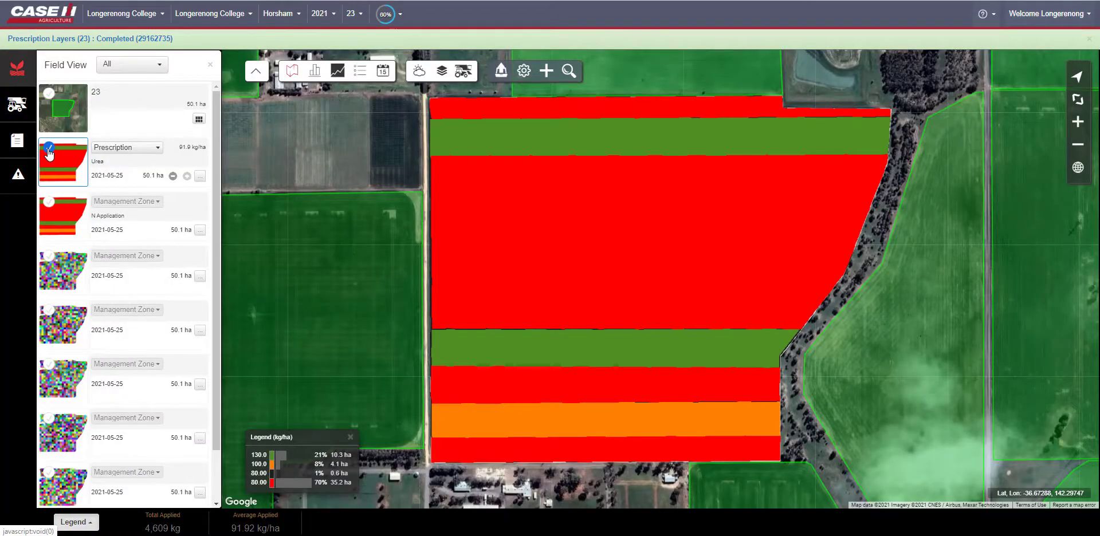
{"action": "left_click", "coordinate": [50, 150]}
{"action": "left_click", "coordinate": [49, 150]}
{"action": "left_click", "coordinate": [49, 150]}
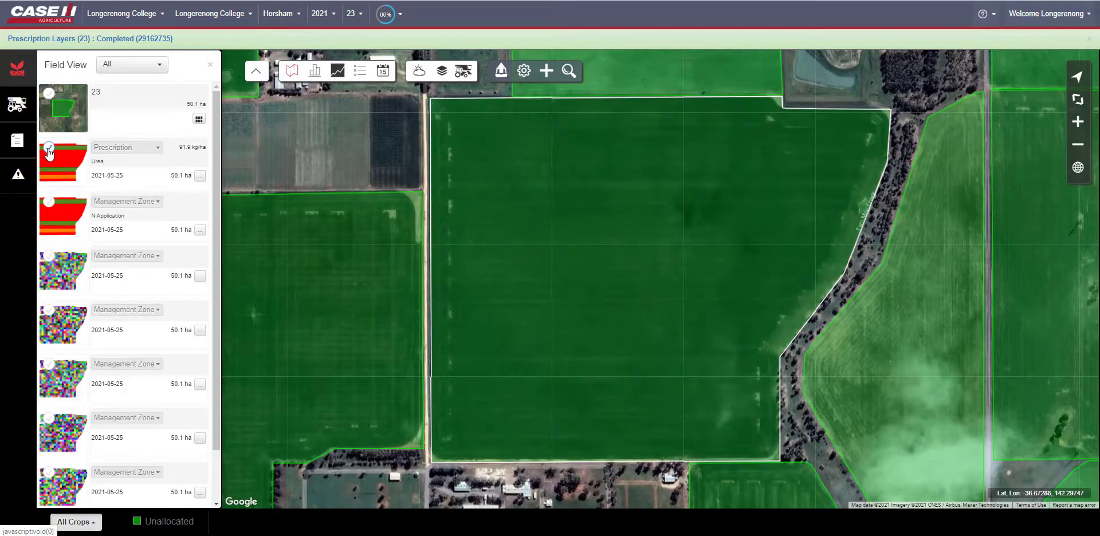
{"action": "left_click", "coordinate": [211, 64]}
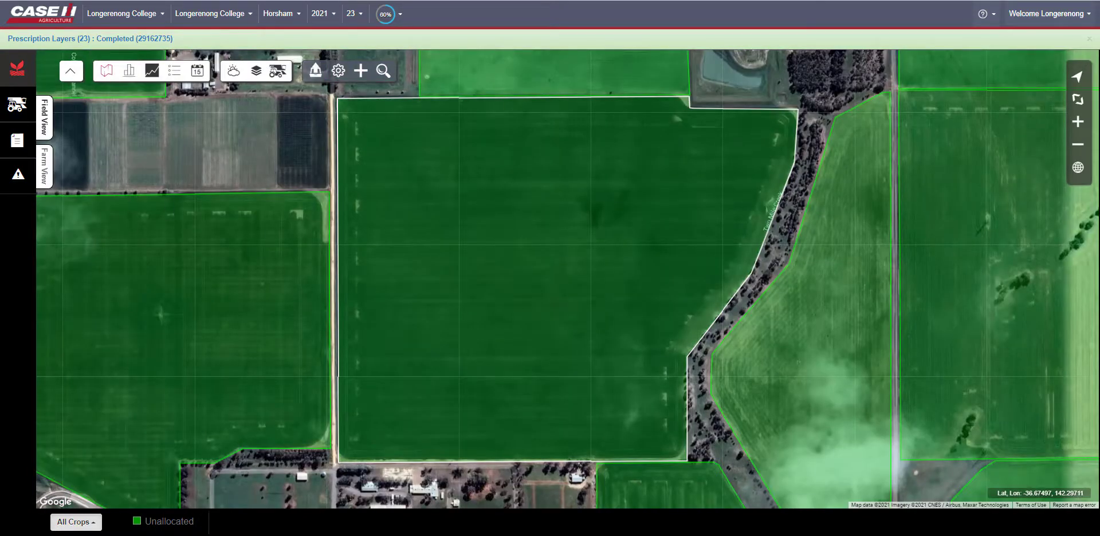
{"action": "left_click", "coordinate": [363, 81]}
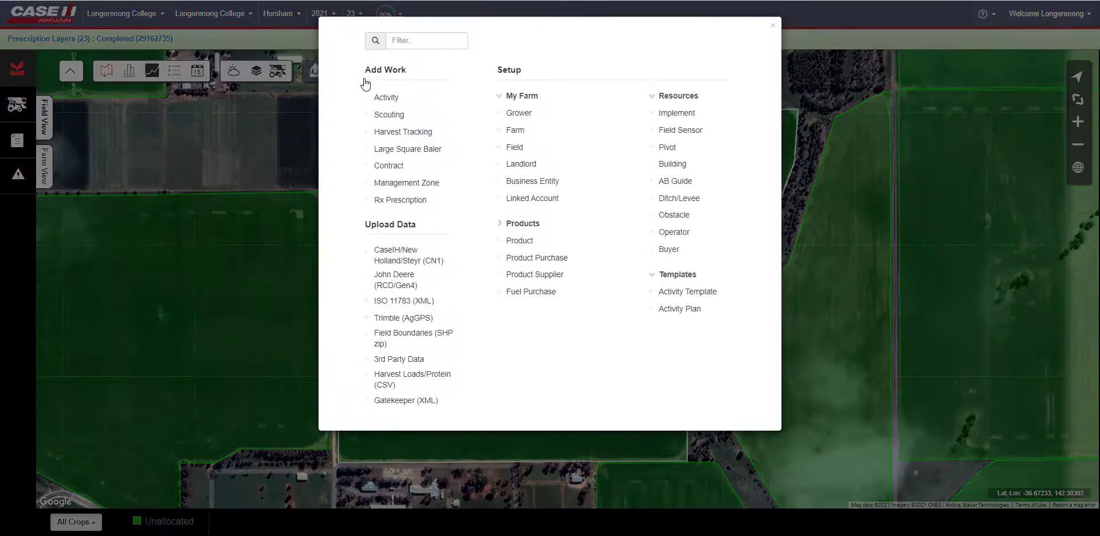
{"action": "left_click", "coordinate": [404, 184]}
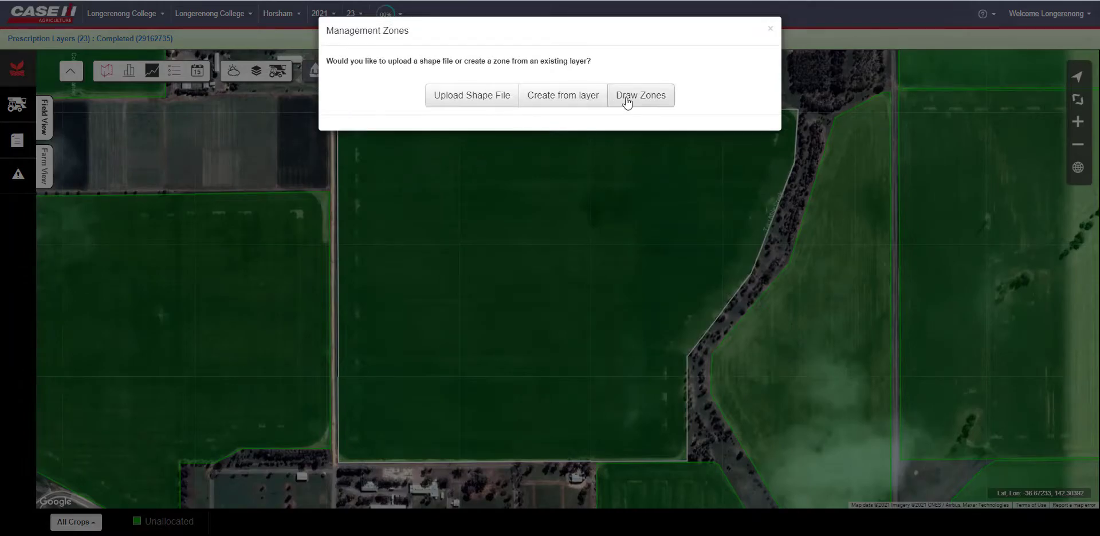
{"action": "left_click", "coordinate": [627, 100]}
{"action": "left_click", "coordinate": [575, 99]}
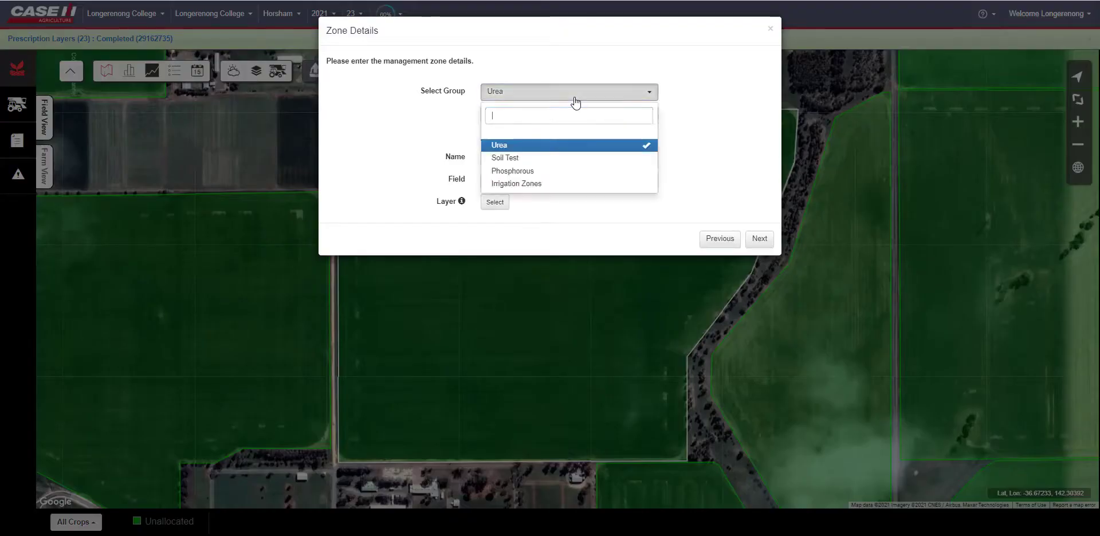
{"action": "left_click", "coordinate": [543, 171]}
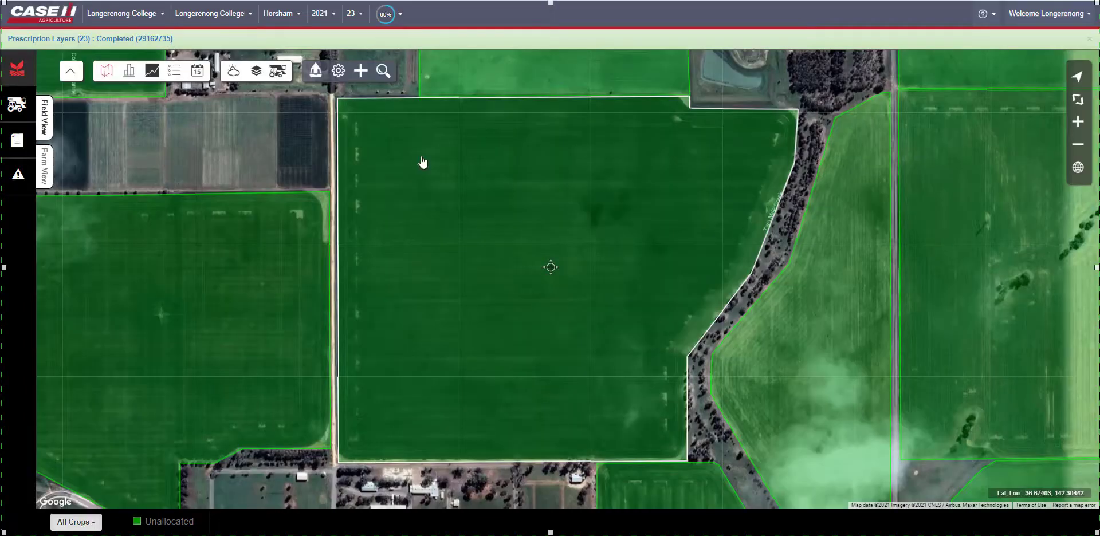
- Start drawing a new management zone named Phosphorous Application in the Phosphorous group, based on the 2020-12-18 Yield Wet Mass layer
{"action": "left_click", "coordinate": [361, 73]}
{"action": "left_click", "coordinate": [651, 102]}
{"action": "left_click", "coordinate": [570, 99]}
{"action": "left_click", "coordinate": [533, 172]}
{"action": "left_click", "coordinate": [521, 162]}
{"action": "type", "text": "Phosp"}
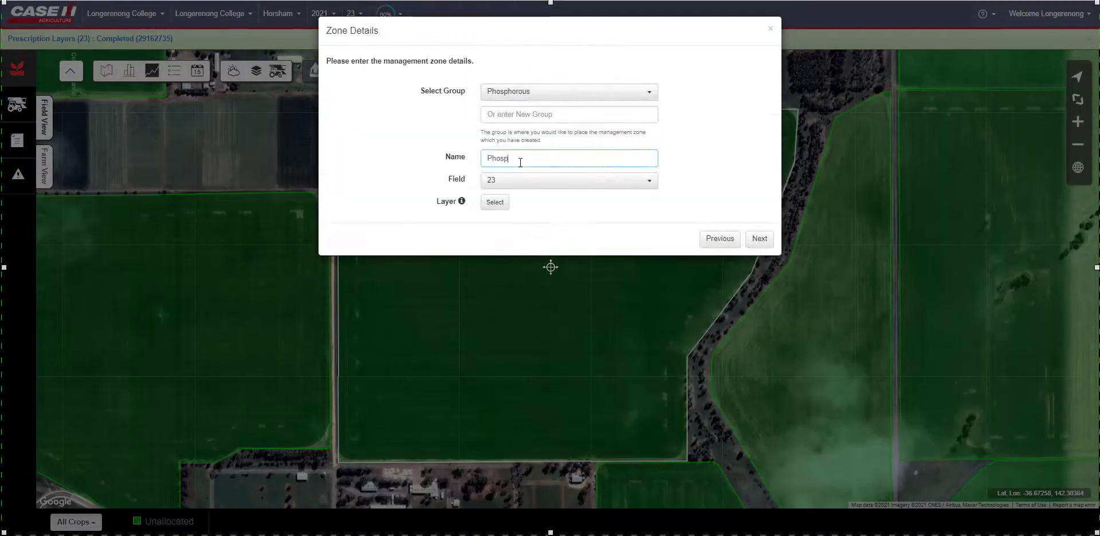
{"action": "type", "text": "horous Application"}
{"action": "left_click", "coordinate": [496, 202]}
{"action": "scroll", "coordinate": [497, 211], "scroll_direction": "down", "scroll_amount": 16}
{"action": "left_click", "coordinate": [381, 388]}
{"action": "left_click", "coordinate": [763, 494]}
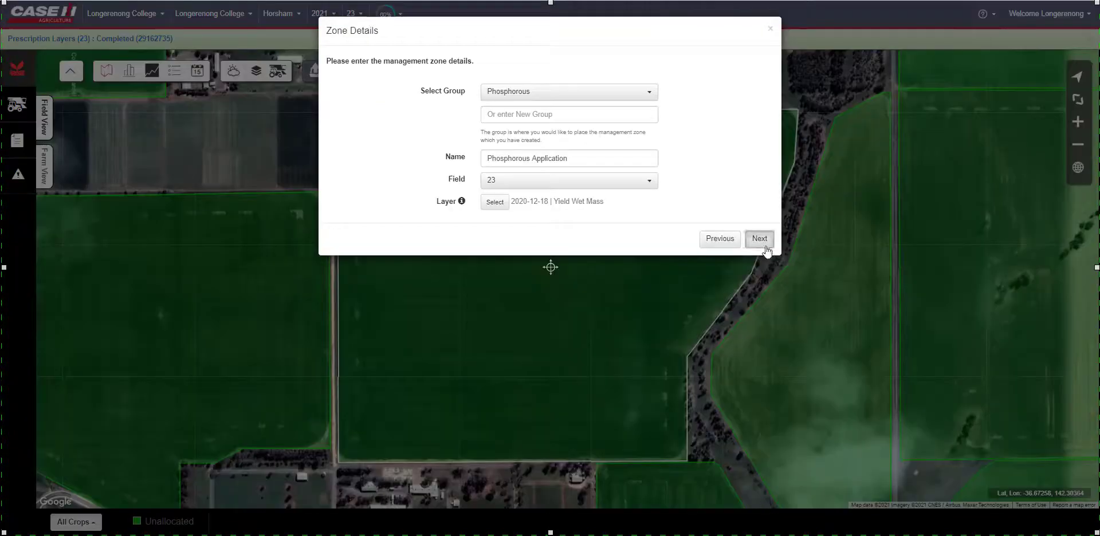
{"action": "left_click", "coordinate": [765, 246]}
- Draw zone 1 as a horizontal strip across the upper part of field 23
{"action": "left_click", "coordinate": [773, 480]}
{"action": "right_click", "coordinate": [674, 365]}
{"action": "left_click", "coordinate": [697, 371]}
{"action": "left_click", "coordinate": [768, 480]}
{"action": "left_click", "coordinate": [318, 181]}
{"action": "left_click", "coordinate": [755, 178]}
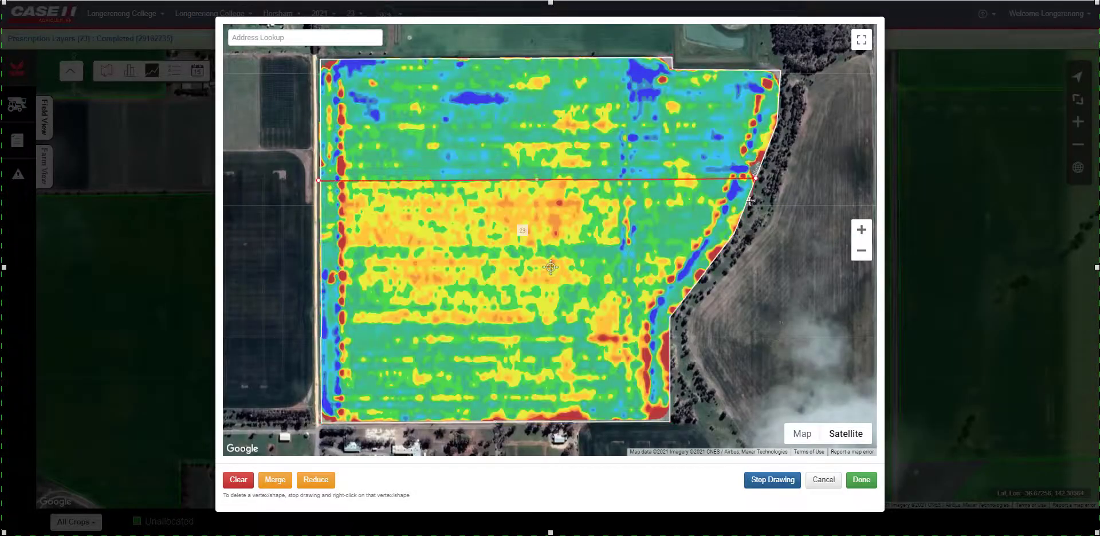
{"action": "left_click", "coordinate": [745, 211]}
{"action": "left_click", "coordinate": [320, 212]}
{"action": "left_click", "coordinate": [319, 180]}
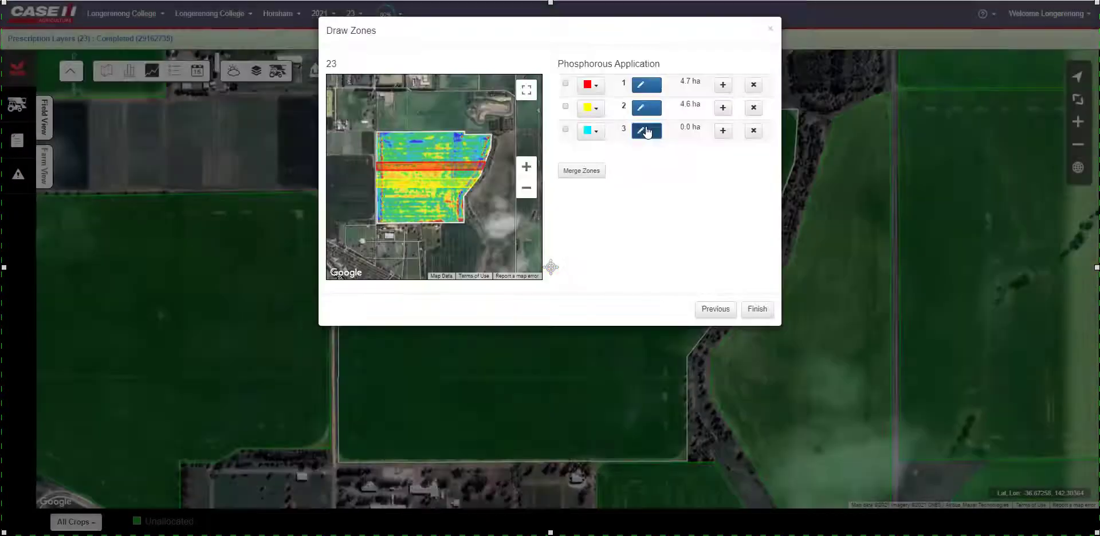
- Draw zone 3 around the remaining upper part of the field and between the two strips, then accept the drawing
{"action": "left_click", "coordinate": [646, 131]}
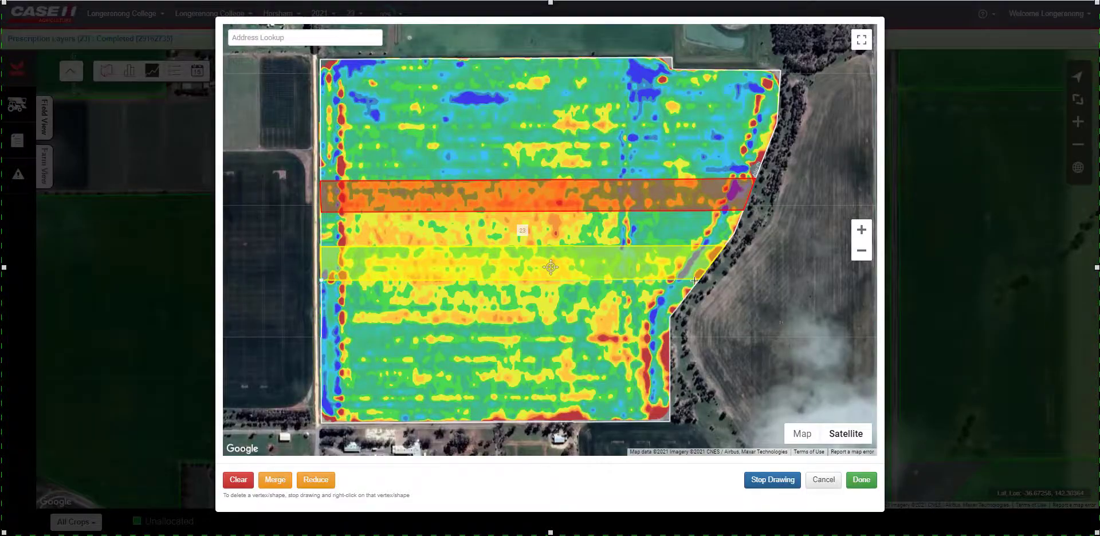
{"action": "left_click", "coordinate": [747, 211]}
{"action": "left_click", "coordinate": [727, 246]}
{"action": "left_click", "coordinate": [319, 245]}
{"action": "left_click", "coordinate": [318, 179]}
{"action": "left_click", "coordinate": [318, 57]}
{"action": "left_click", "coordinate": [677, 55]}
{"action": "left_click", "coordinate": [676, 63]}
{"action": "left_click", "coordinate": [784, 65]}
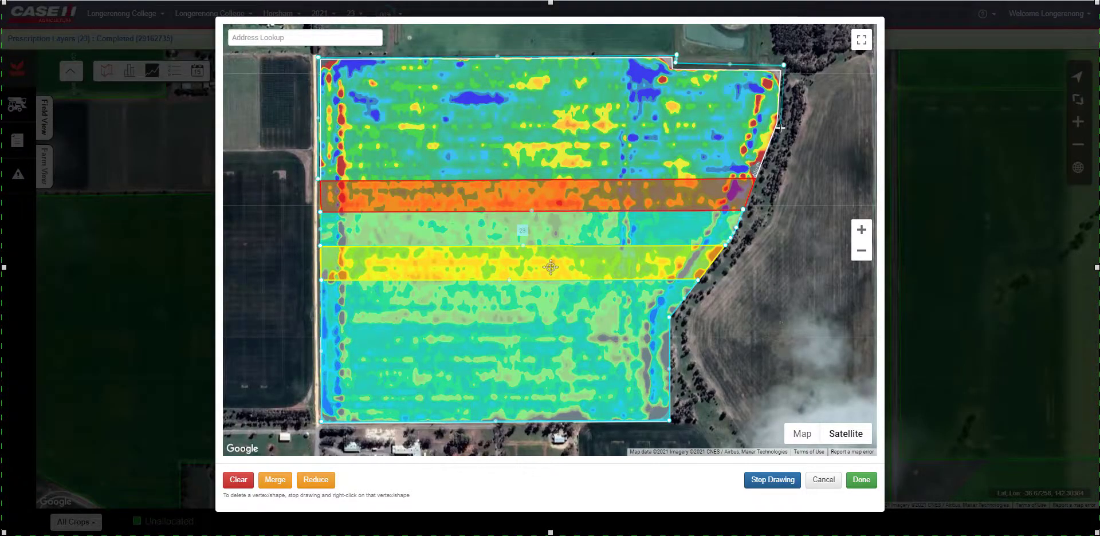
{"action": "left_click", "coordinate": [754, 179]}
{"action": "left_click", "coordinate": [861, 480]}
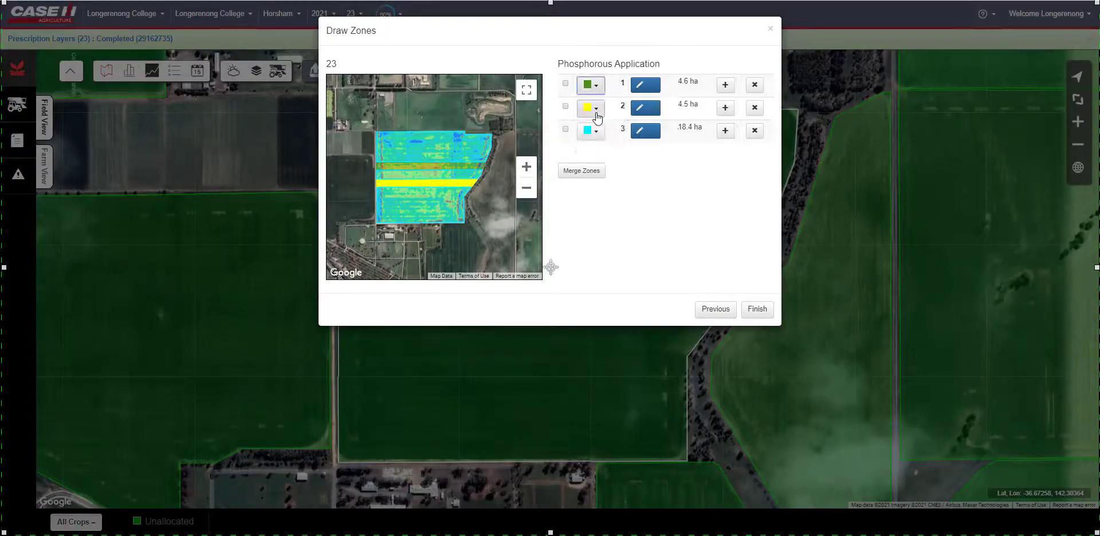
- Finish the Phosphorous Application zone map and preview its layer in the field view
{"action": "left_click", "coordinate": [755, 309]}
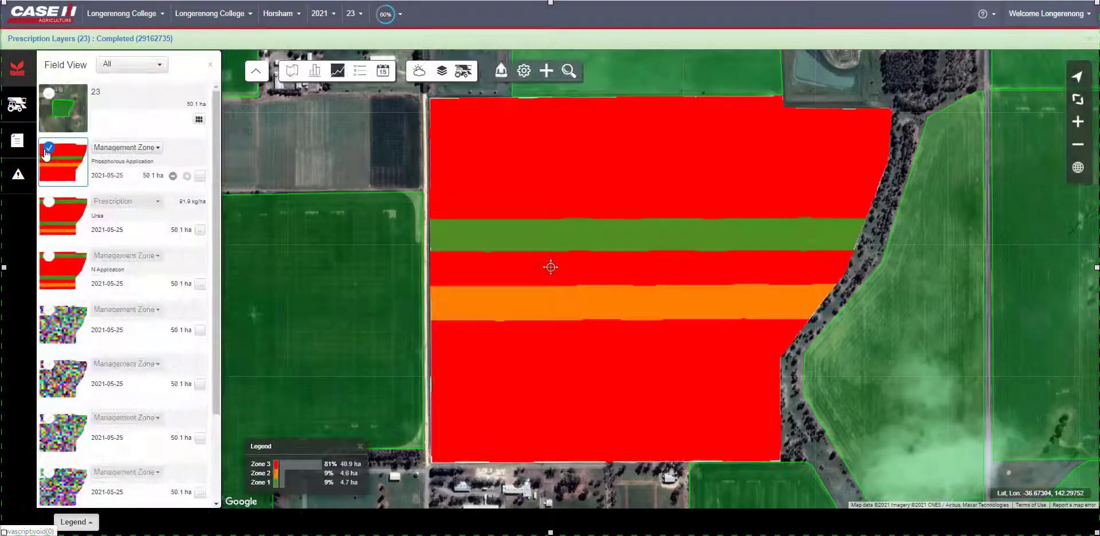
{"action": "left_click", "coordinate": [47, 150]}
{"action": "left_click", "coordinate": [210, 65]}
- Start a new Rx prescription for field 23 using the Phosphorous zone group's Phosphorous Application zones
{"action": "left_click", "coordinate": [360, 71]}
{"action": "left_click", "coordinate": [408, 200]}
{"action": "left_click", "coordinate": [550, 92]}
{"action": "left_click", "coordinate": [516, 145]}
{"action": "left_click", "coordinate": [759, 254]}
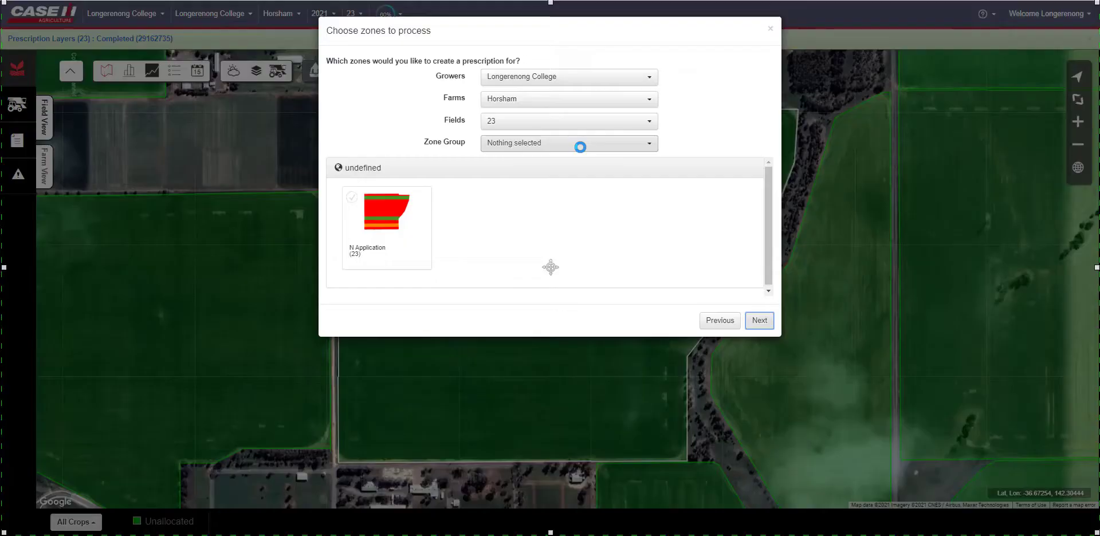
{"action": "left_click", "coordinate": [581, 147]}
{"action": "left_click", "coordinate": [516, 209]}
{"action": "left_click", "coordinate": [352, 197]}
{"action": "left_click", "coordinate": [759, 321]}
- Set the prescription's input product to MAP and its units to kg
{"action": "left_click", "coordinate": [528, 264]}
{"action": "type", "text": "MAP"}
{"action": "left_click", "coordinate": [511, 288]}
- Set the out-of-zones value to 60 kg/ha and rates of 120, 90 and 60 kg/ha for zones 1, 2 and 3, then finish
{"action": "left_click", "coordinate": [497, 353]}
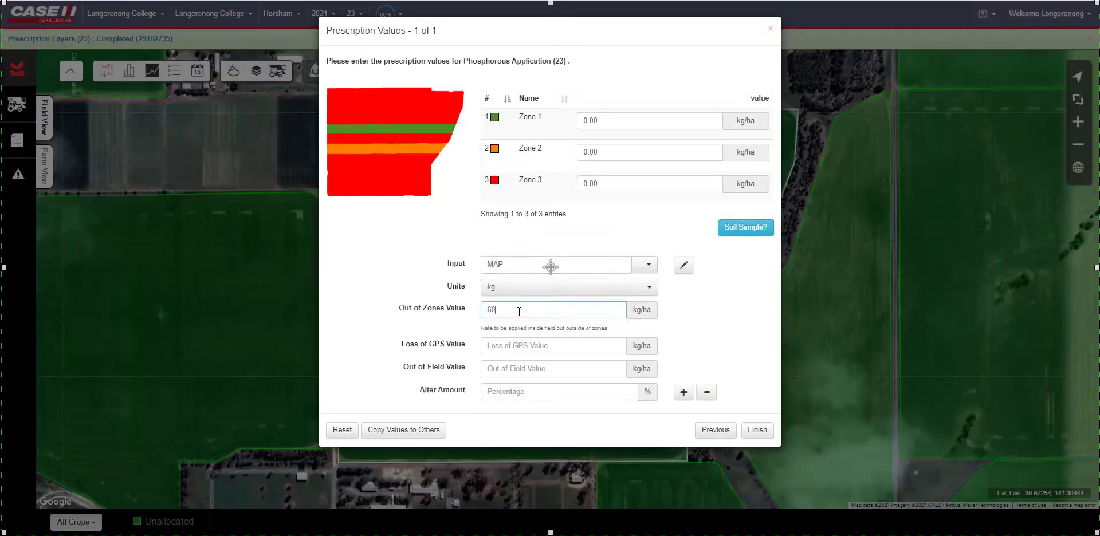
{"action": "type", "text": "600120"}
{"action": "left_click_drag", "start_coordinate": [599, 153], "coordinate": [540, 157]}
{"action": "type", "text": "90"}
{"action": "left_click_drag", "start_coordinate": [599, 184], "coordinate": [577, 191]}
{"action": "type", "text": "60"}
{"action": "left_click", "coordinate": [756, 431]}
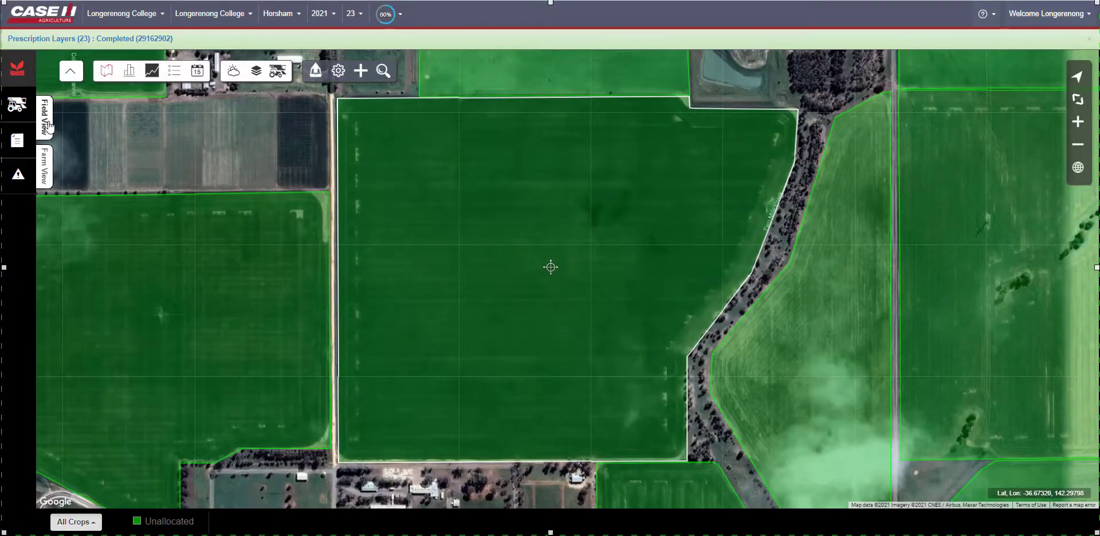
- Display the MAP prescription layer for field 23 on the map, then hide it and close the field view
{"action": "left_click", "coordinate": [48, 119]}
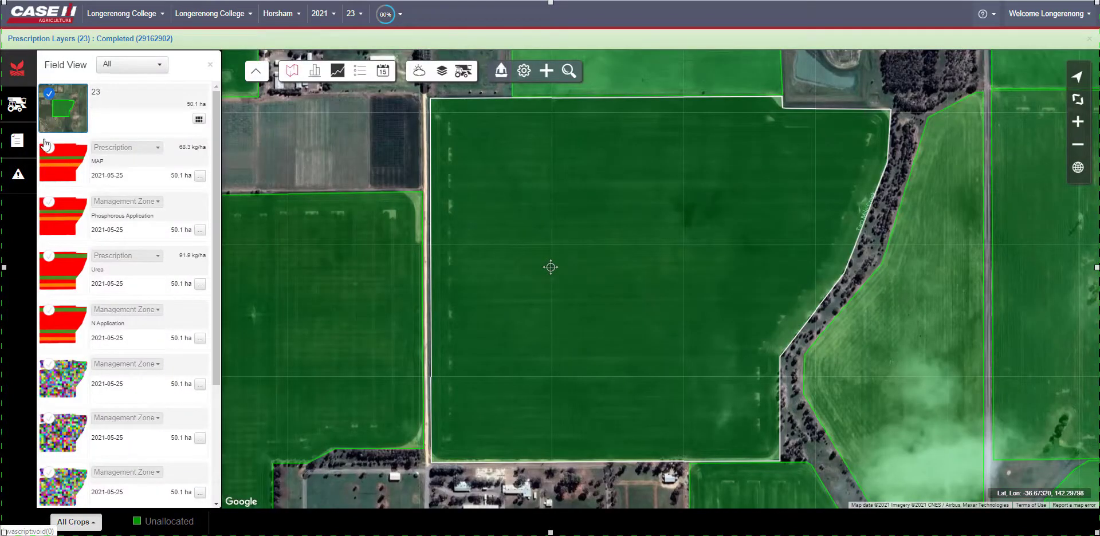
{"action": "left_click", "coordinate": [49, 147]}
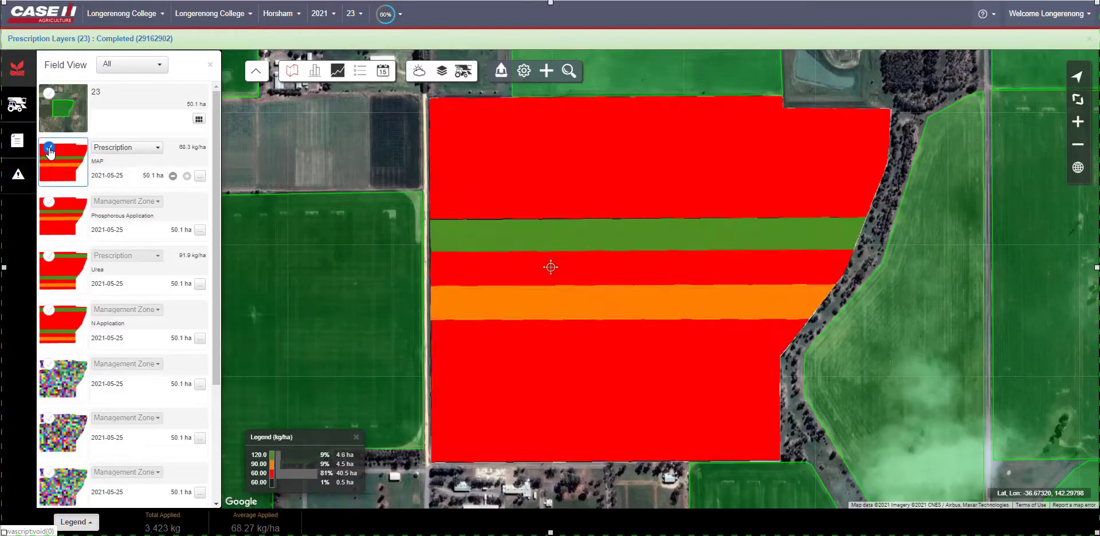
{"action": "left_click", "coordinate": [49, 148]}
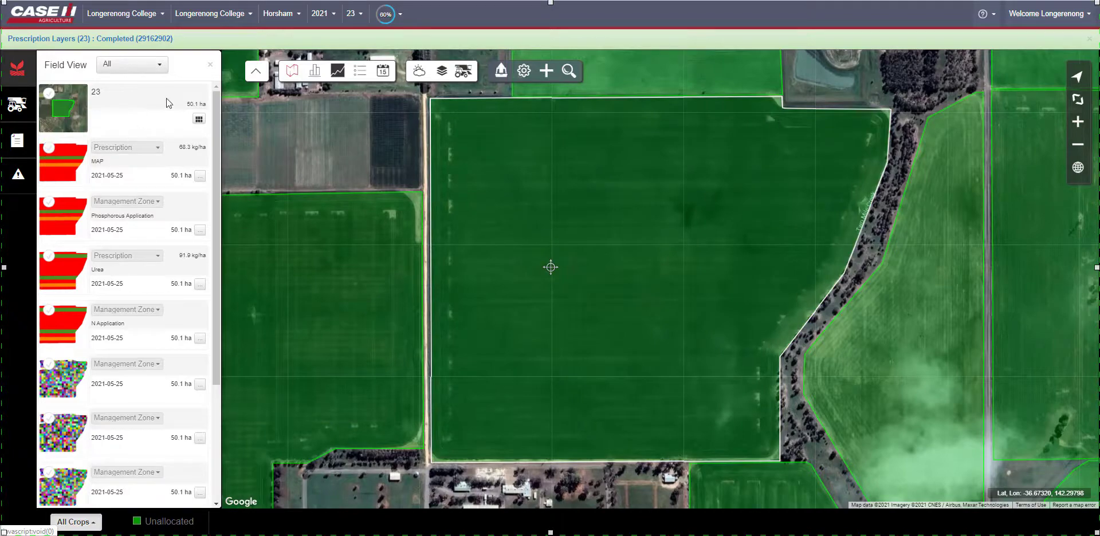
{"action": "left_click", "coordinate": [210, 67]}
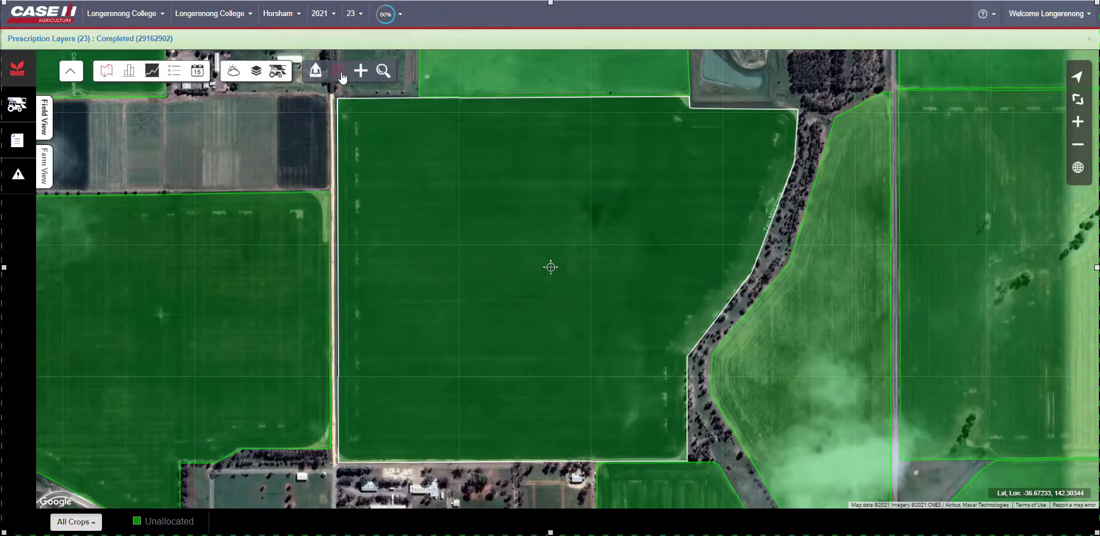
- Open the Phosphorous Application entry from the setup's management zones list and step through its zone details
{"action": "left_click", "coordinate": [340, 72]}
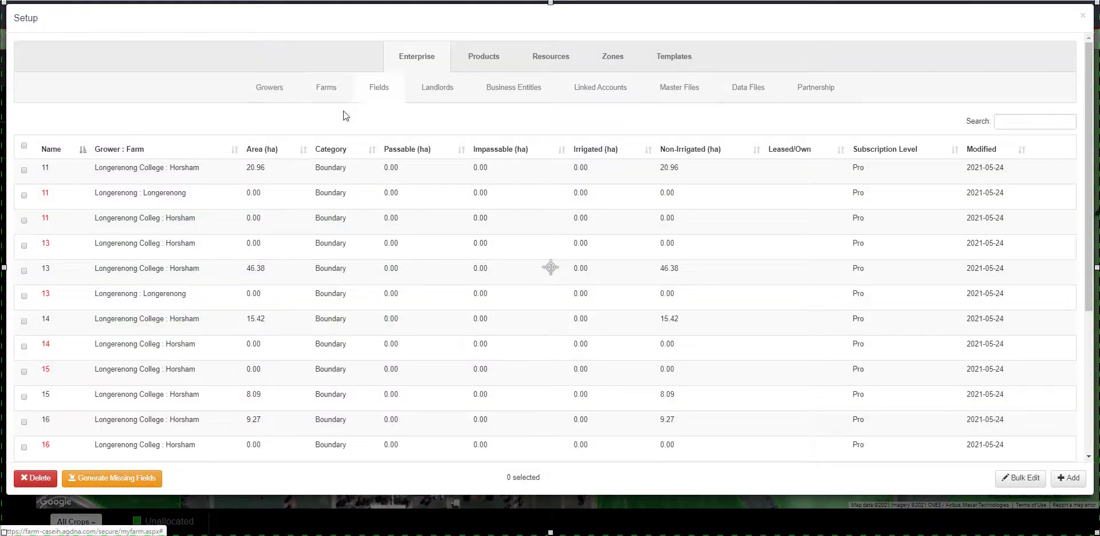
{"action": "left_click", "coordinate": [616, 56]}
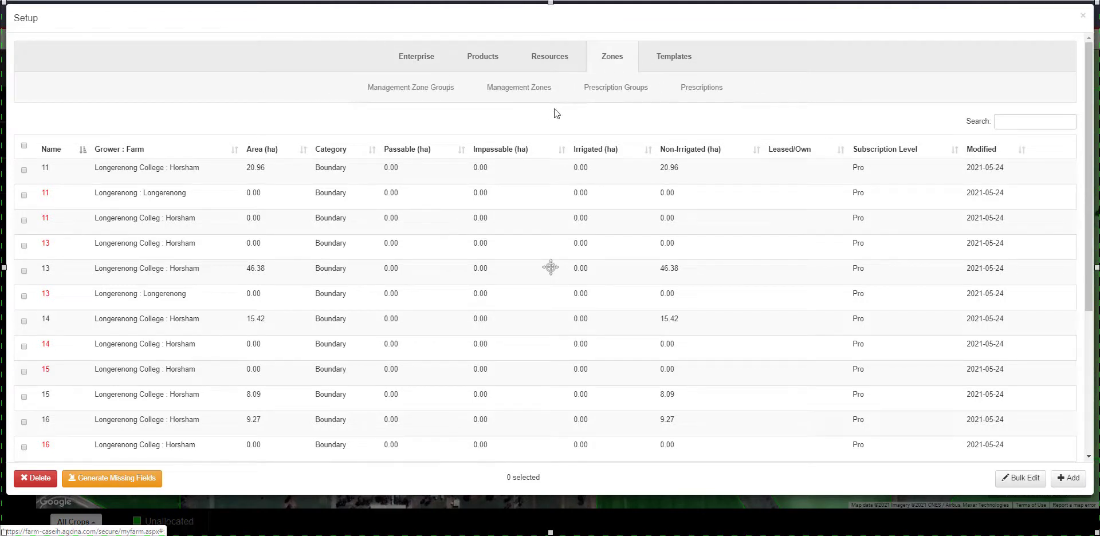
{"action": "left_click", "coordinate": [519, 91]}
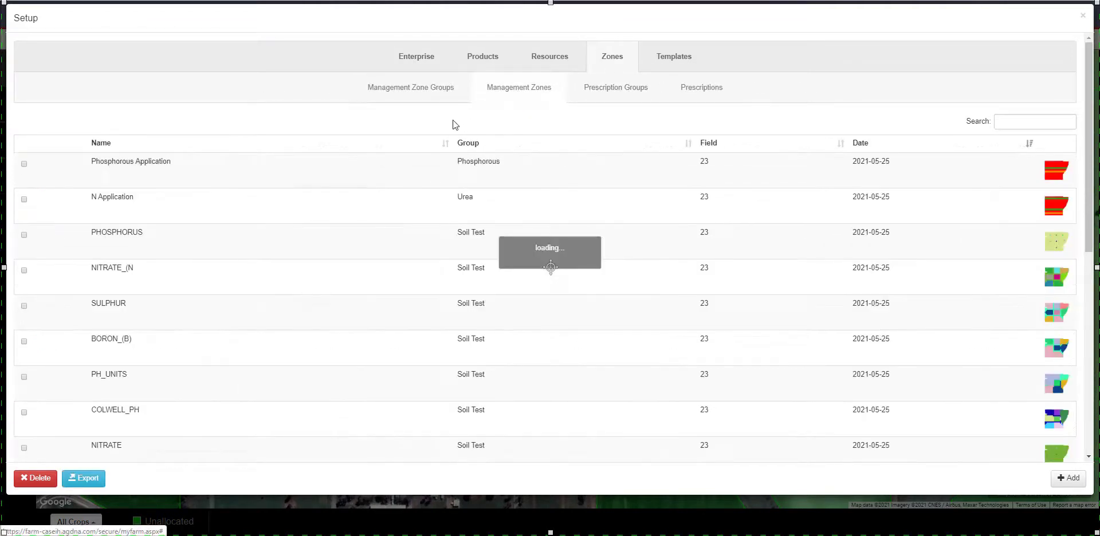
{"action": "double_click", "coordinate": [304, 171]}
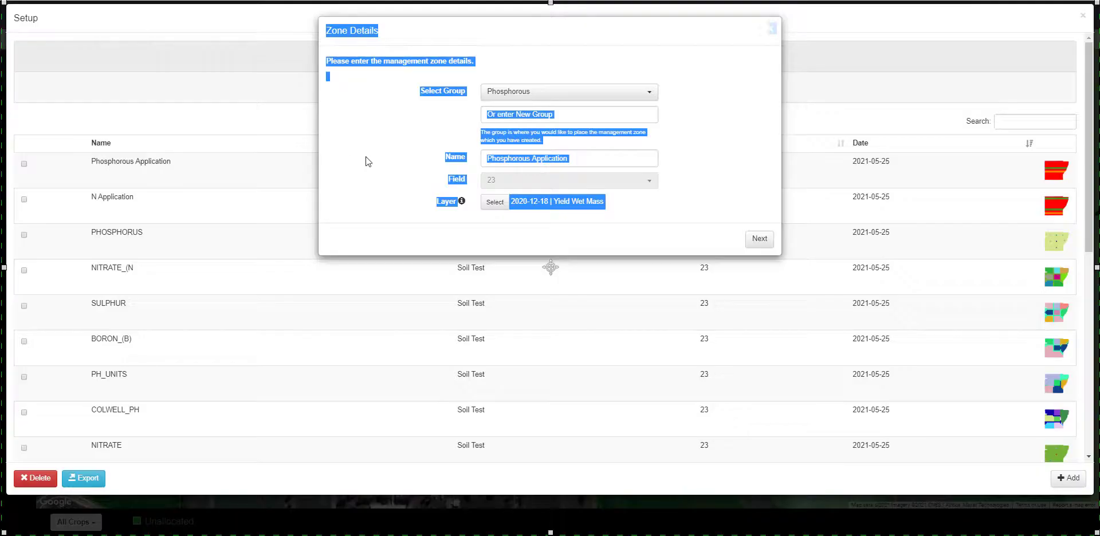
{"action": "left_click", "coordinate": [383, 162]}
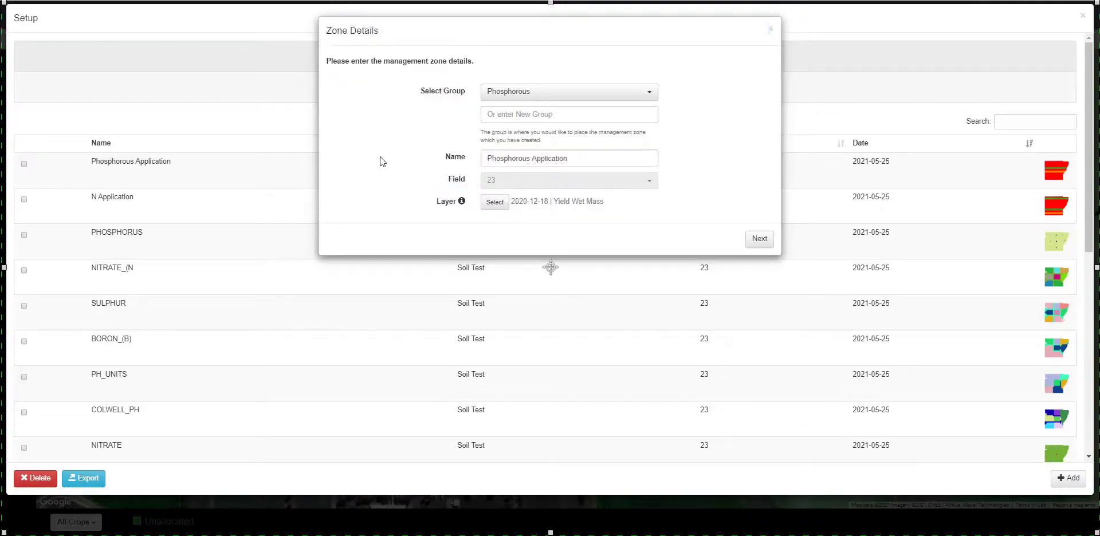
{"action": "left_click", "coordinate": [752, 240]}
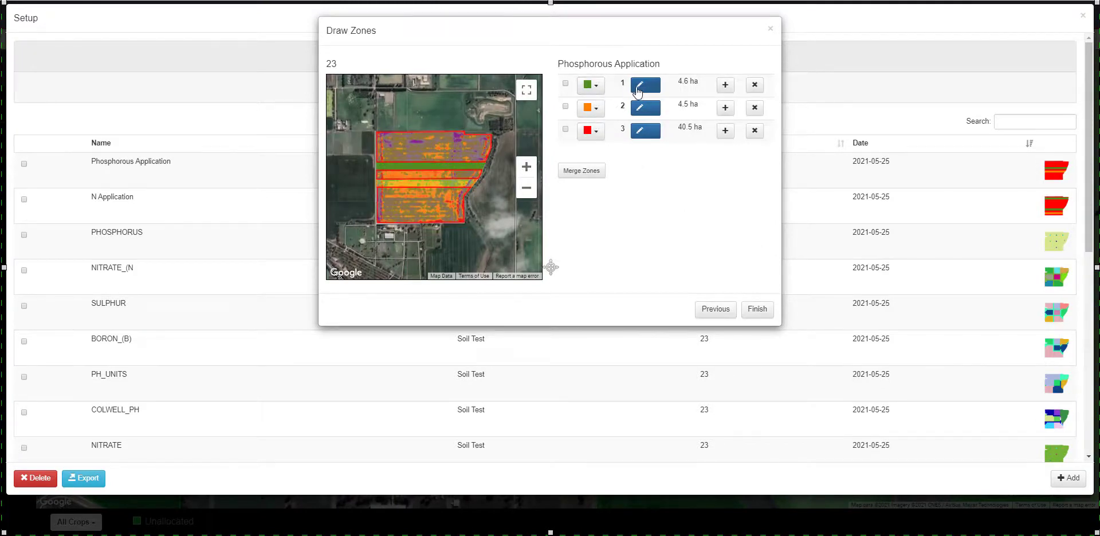
{"action": "left_click", "coordinate": [766, 309]}
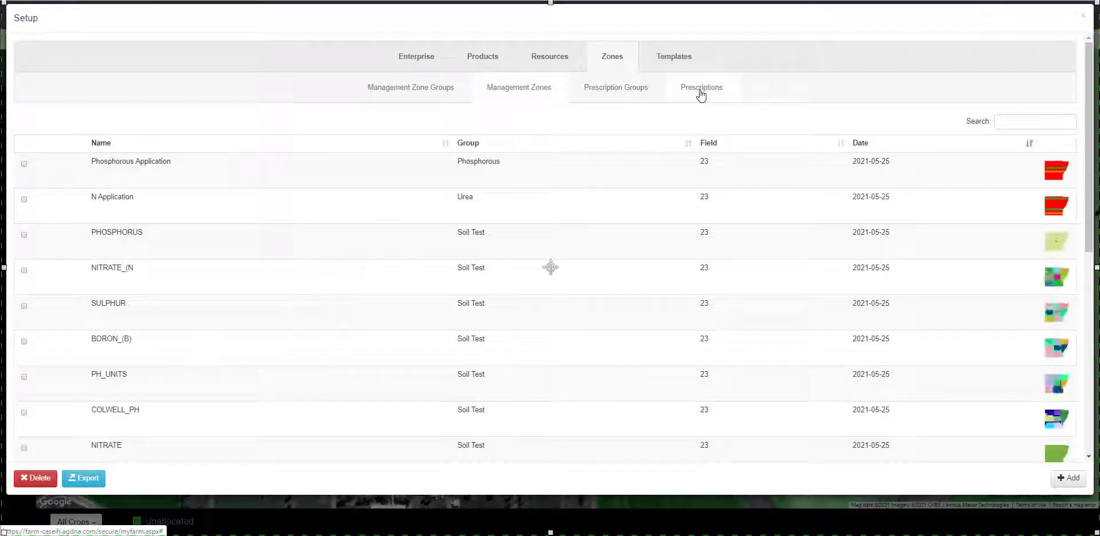
- Review the prescriptions list in the setup's zones section, then close the setup window
{"action": "left_click", "coordinate": [702, 88]}
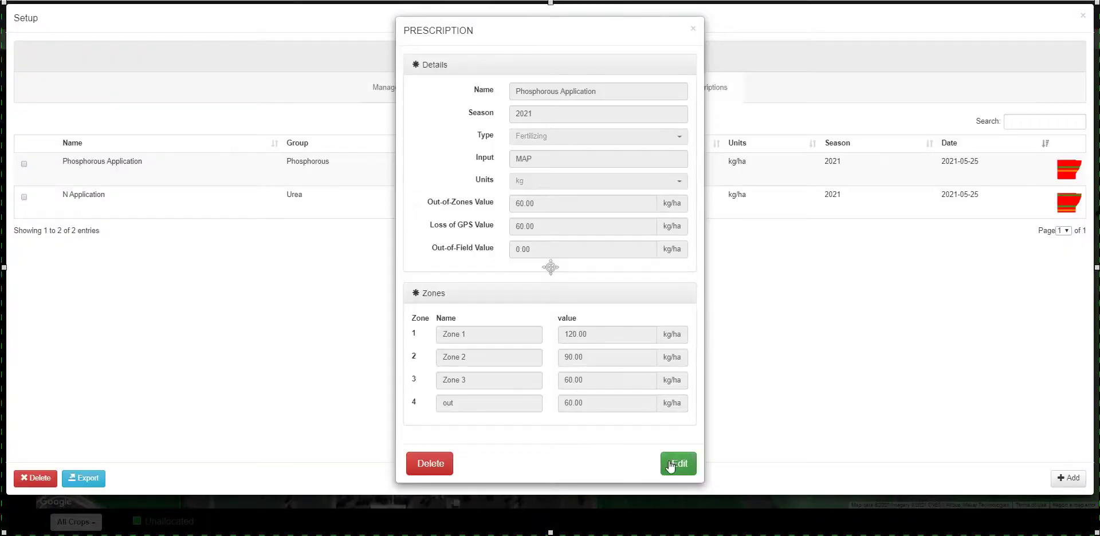
{"action": "left_click", "coordinate": [671, 462]}
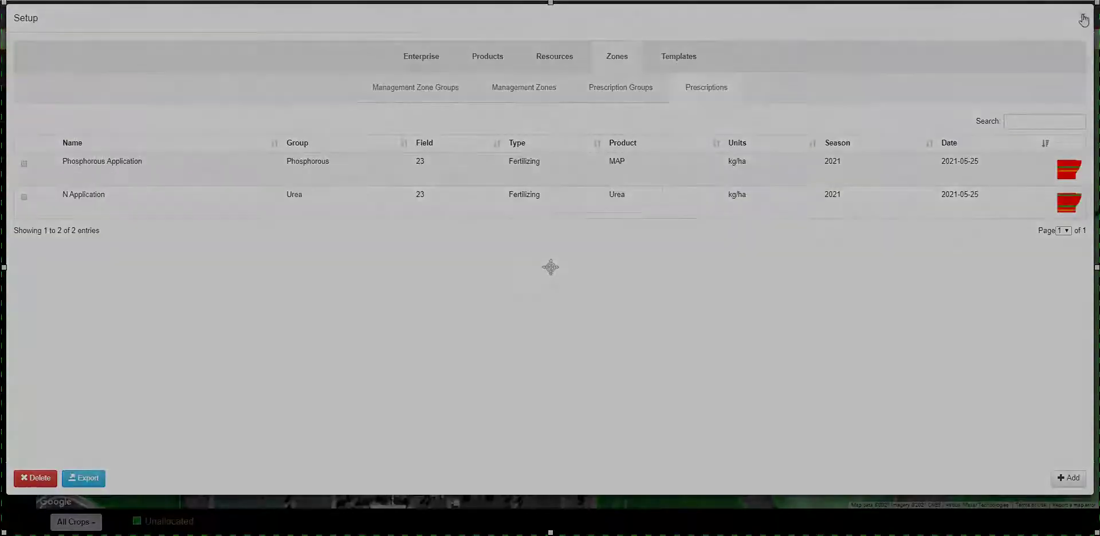
{"action": "left_click", "coordinate": [1083, 19]}
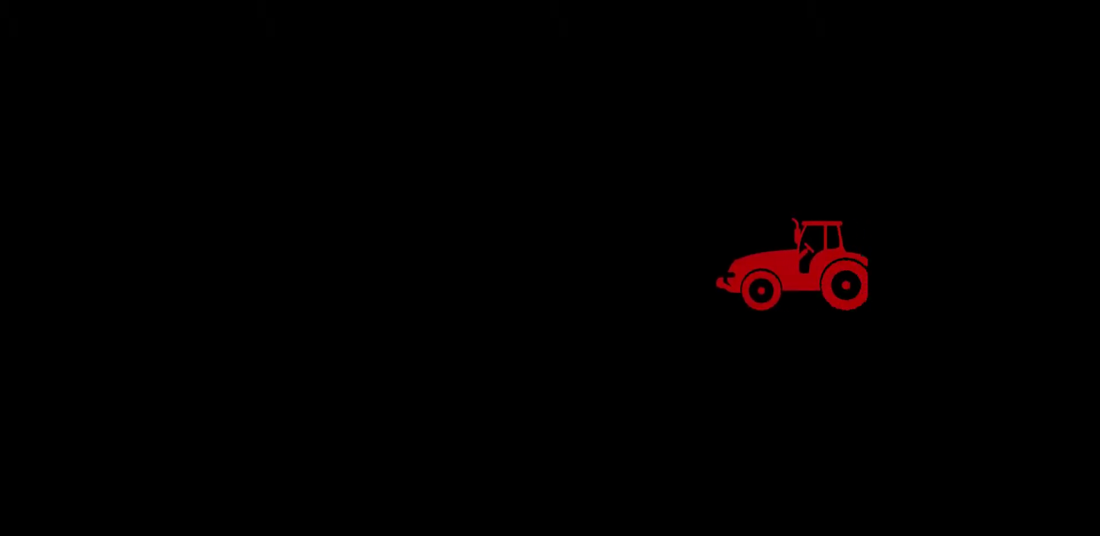